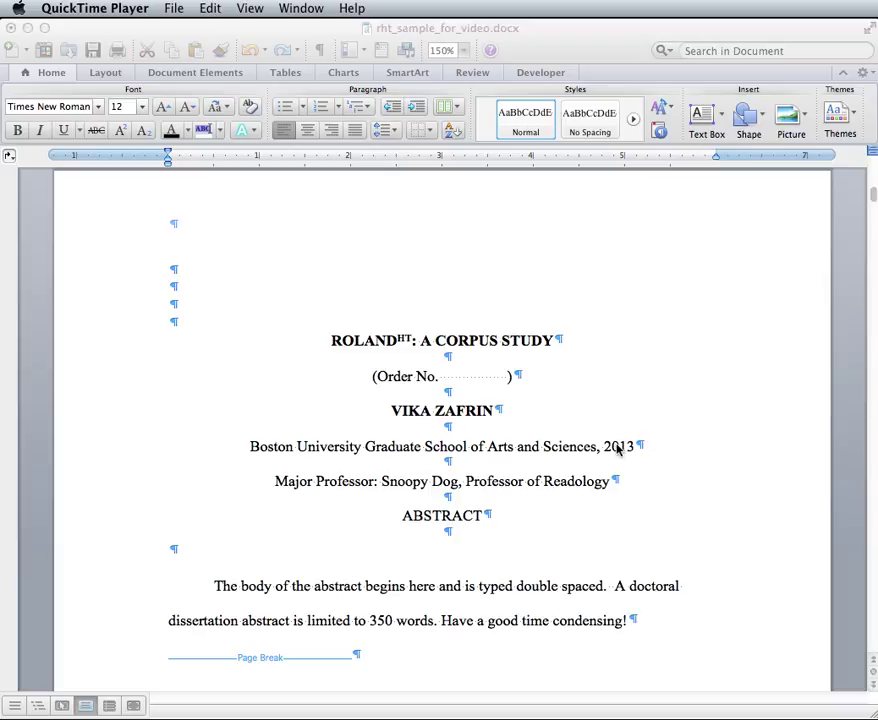
- Scroll past the title, abstract and contents placeholder pages to the Introduction on page 1
scroll(617, 450, "down", 5)
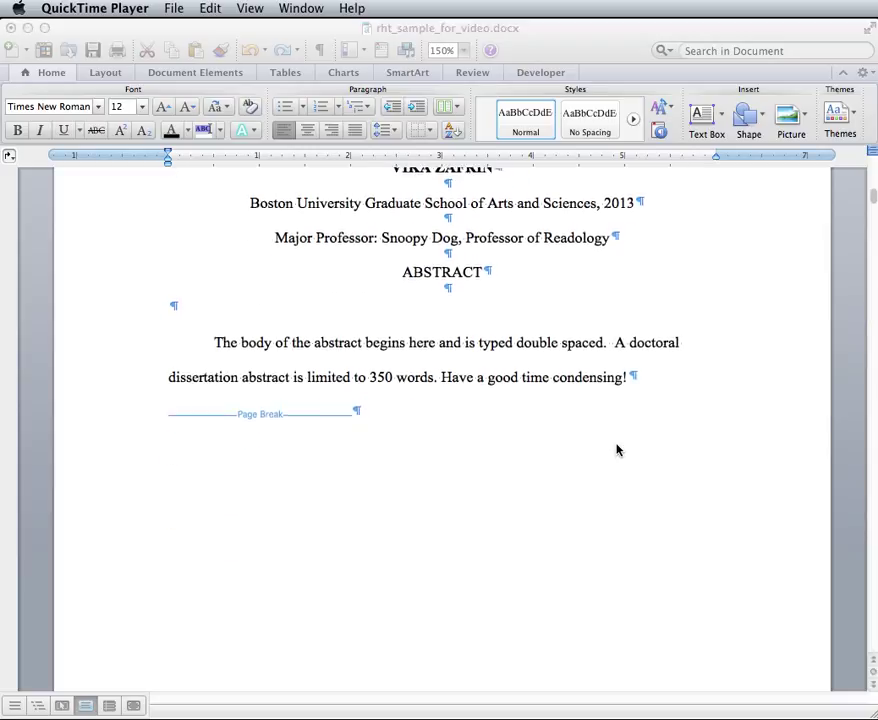
scroll(617, 450, "down", 10)
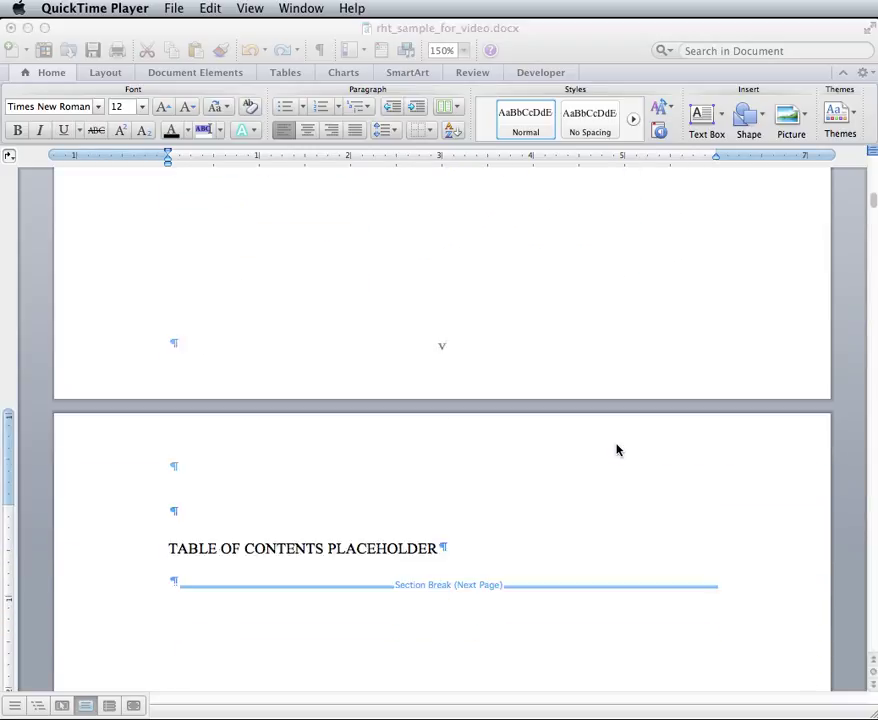
scroll(617, 450, "down", 3)
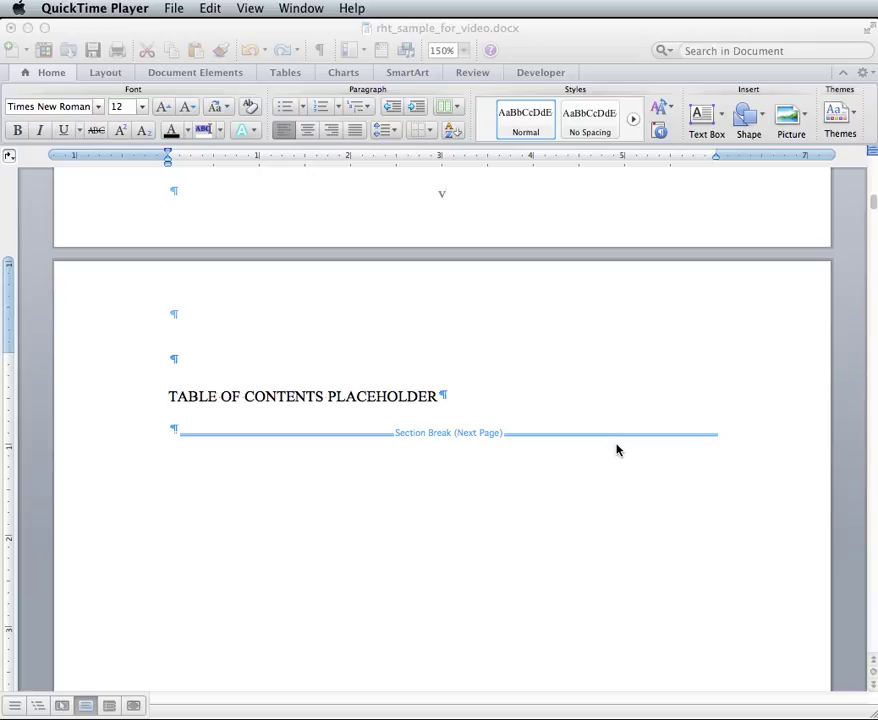
scroll(594, 455, "down", 5)
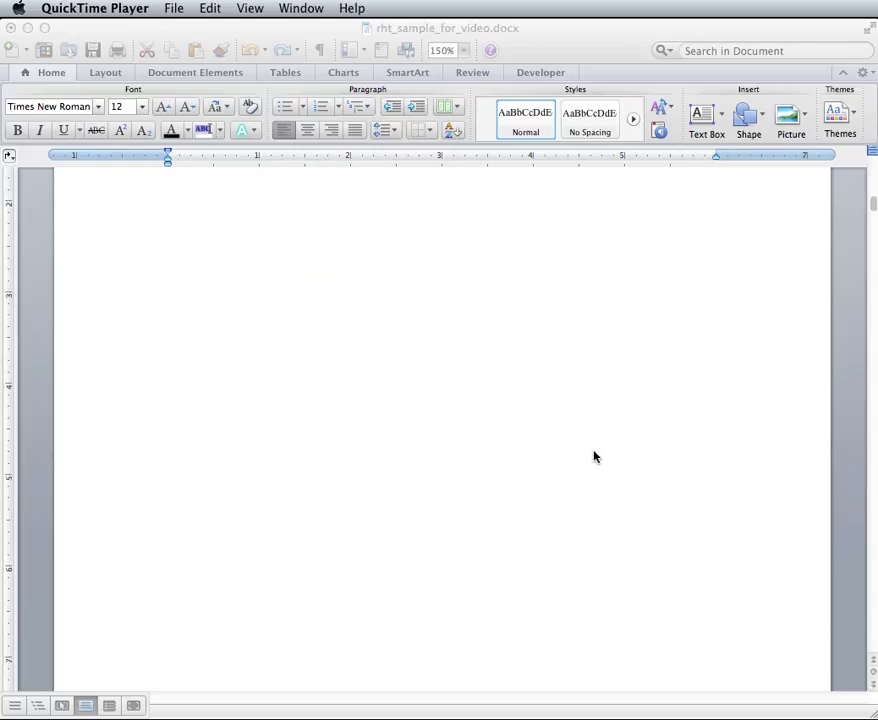
scroll(594, 456, "down", 5)
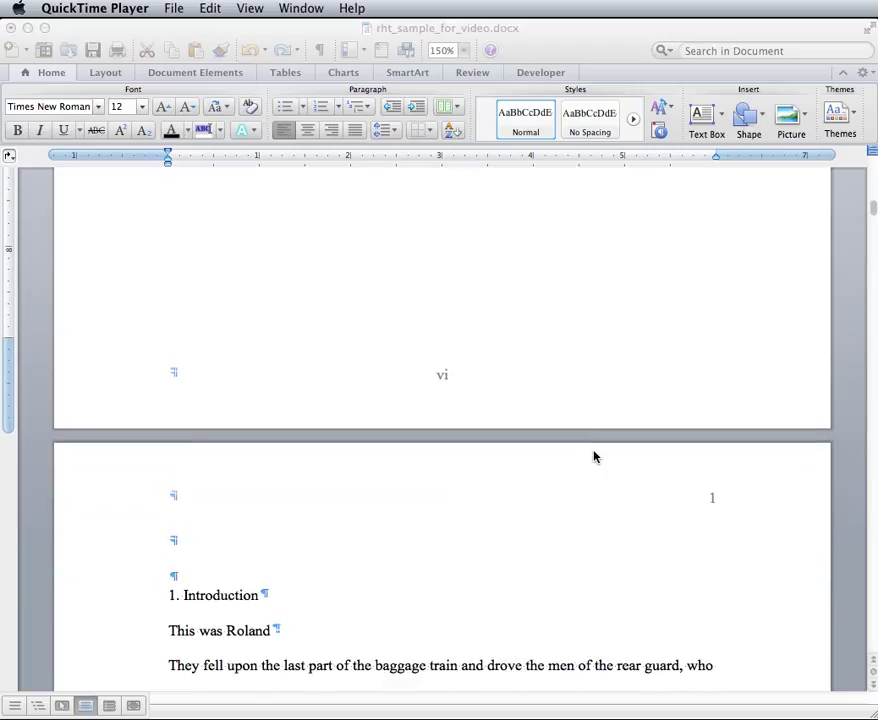
scroll(594, 456, "down", 4)
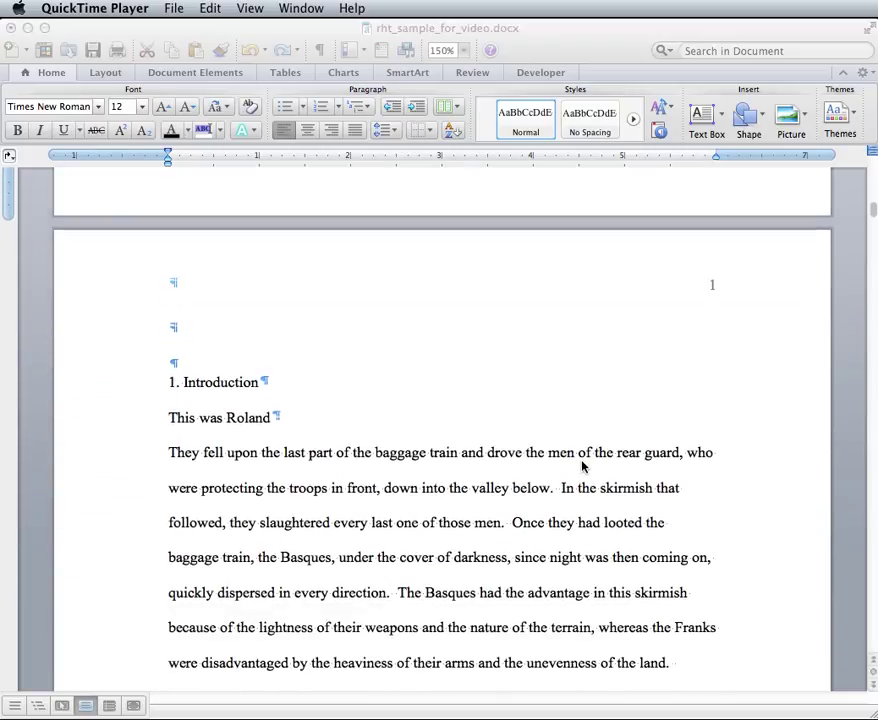
- Select the '1. Introduction' line and apply the Heading 1 style to it
left_click(198, 382)
left_click(205, 382)
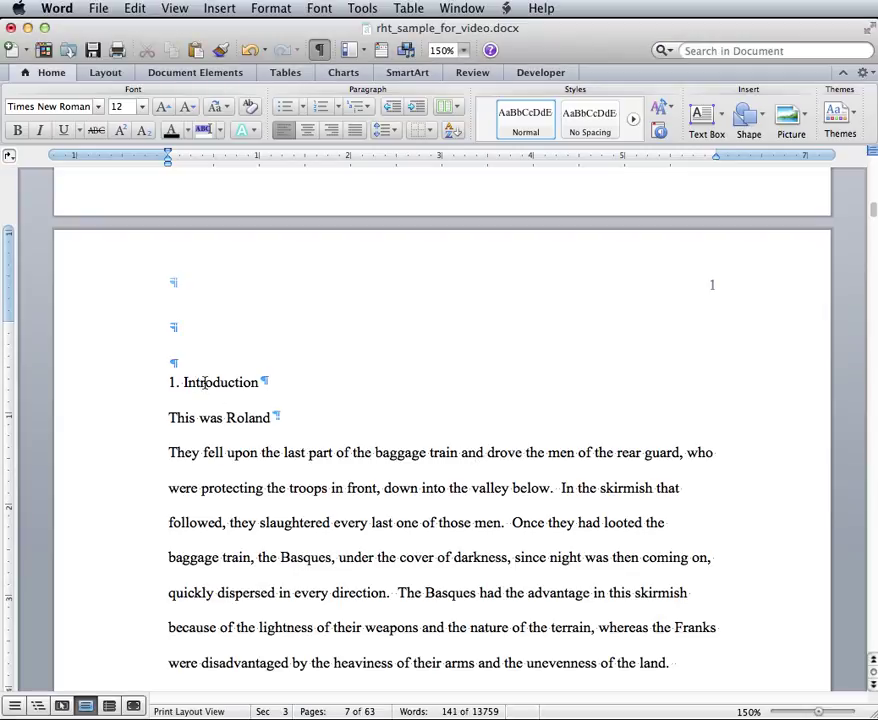
triple_click(208, 382)
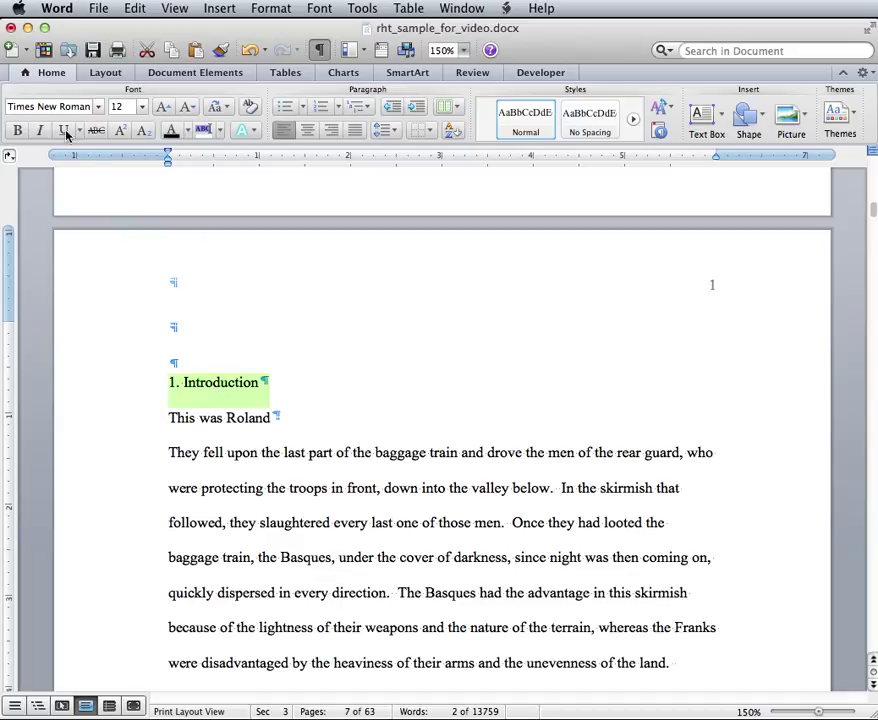
left_click(633, 120)
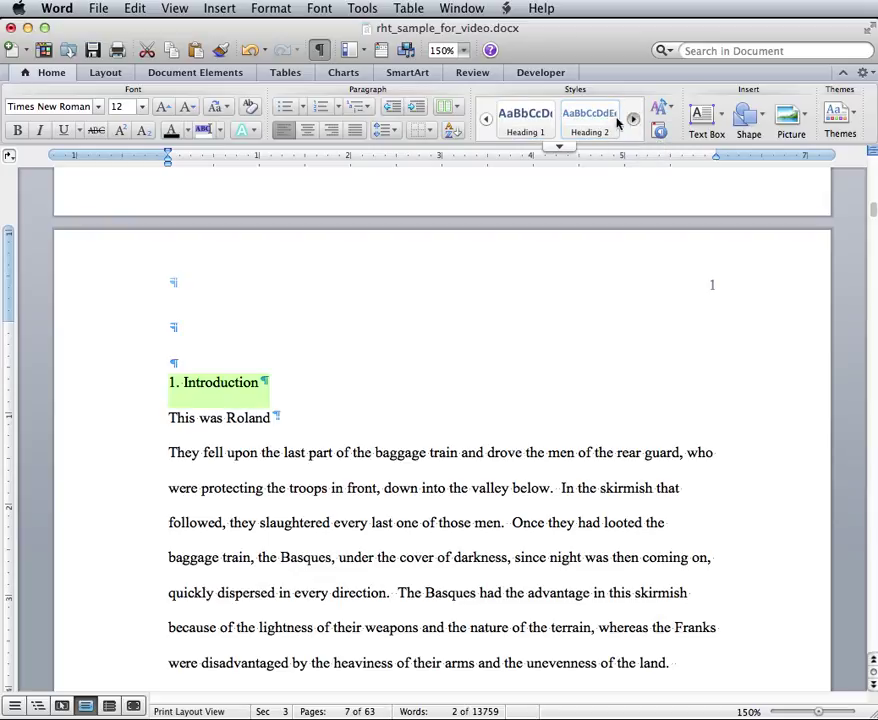
left_click(516, 122)
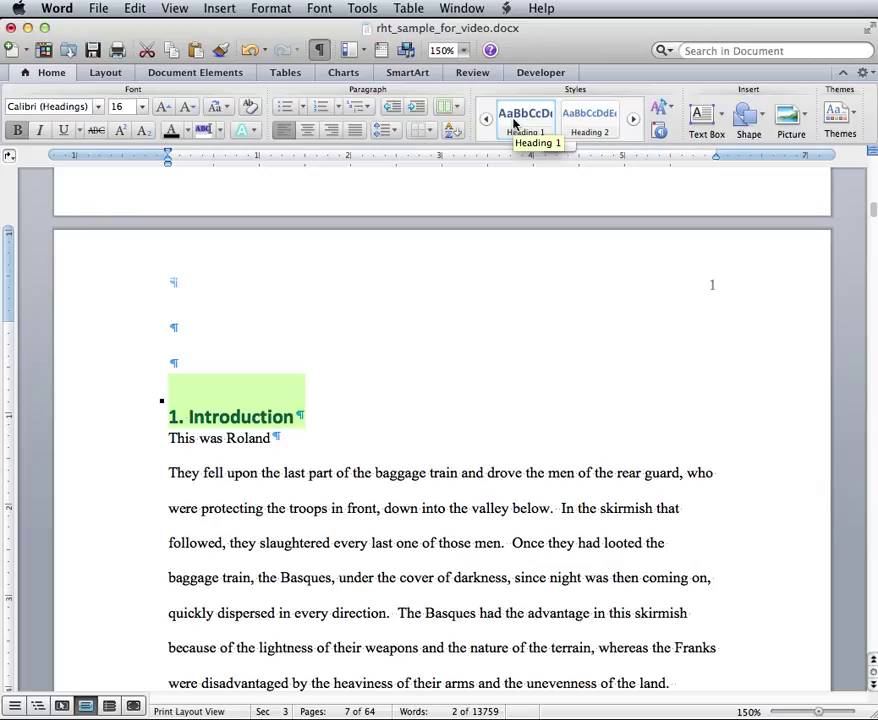
- Change the Introduction heading's font to Times New Roman
left_click(99, 107)
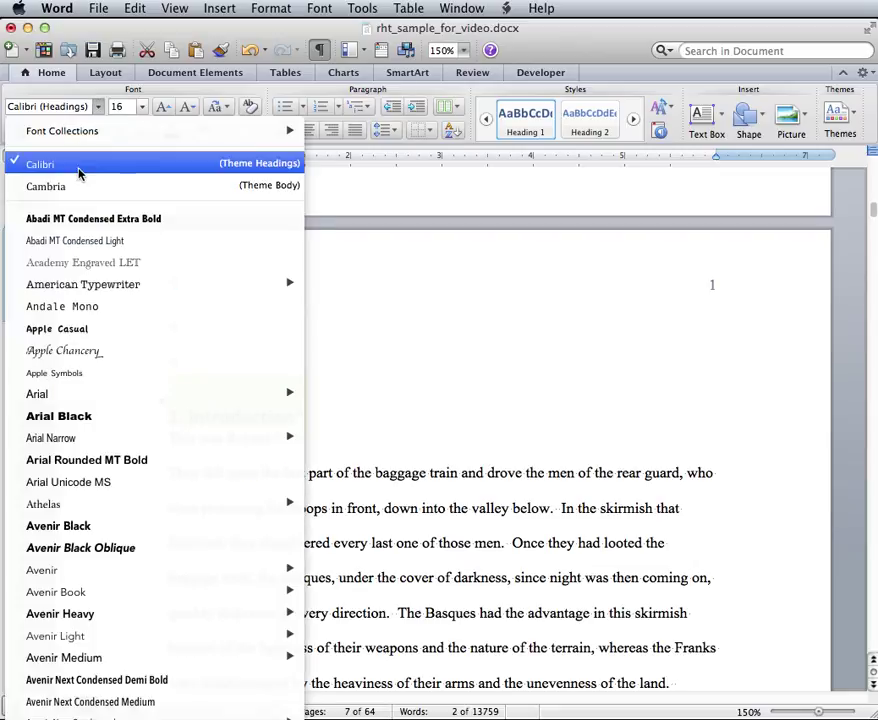
scroll(78, 178, "down", 5)
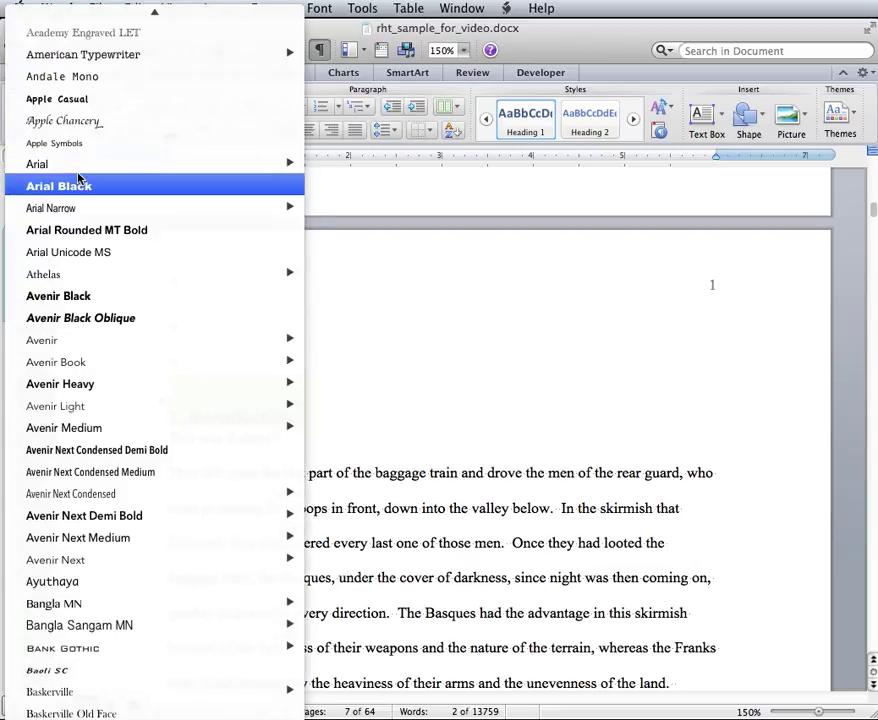
scroll(78, 178, "down", 20)
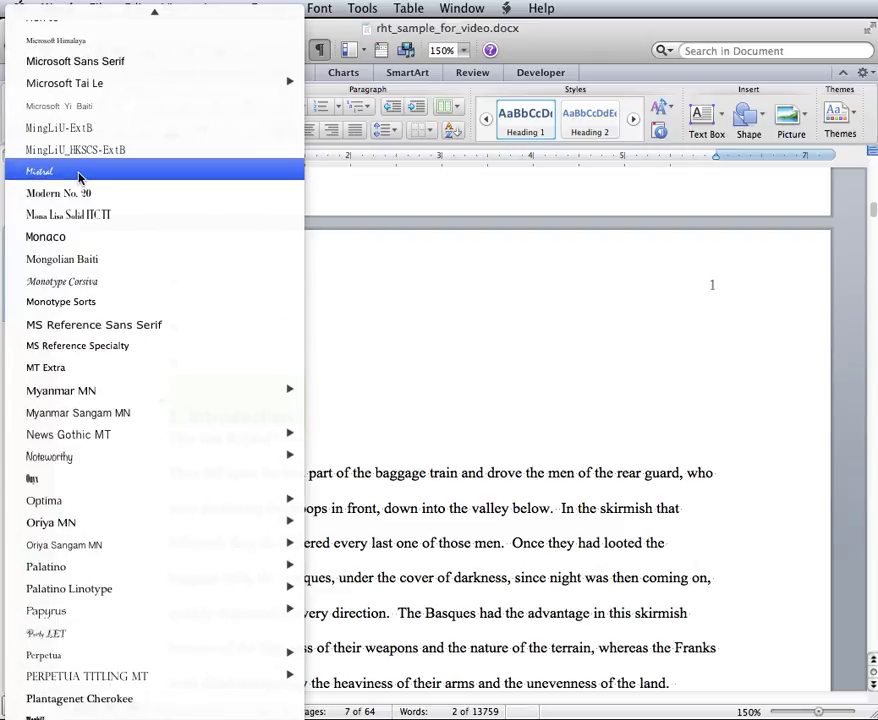
scroll(80, 178, "down", 10)
scroll(80, 178, "down", 10)
scroll(80, 306, "down", 12)
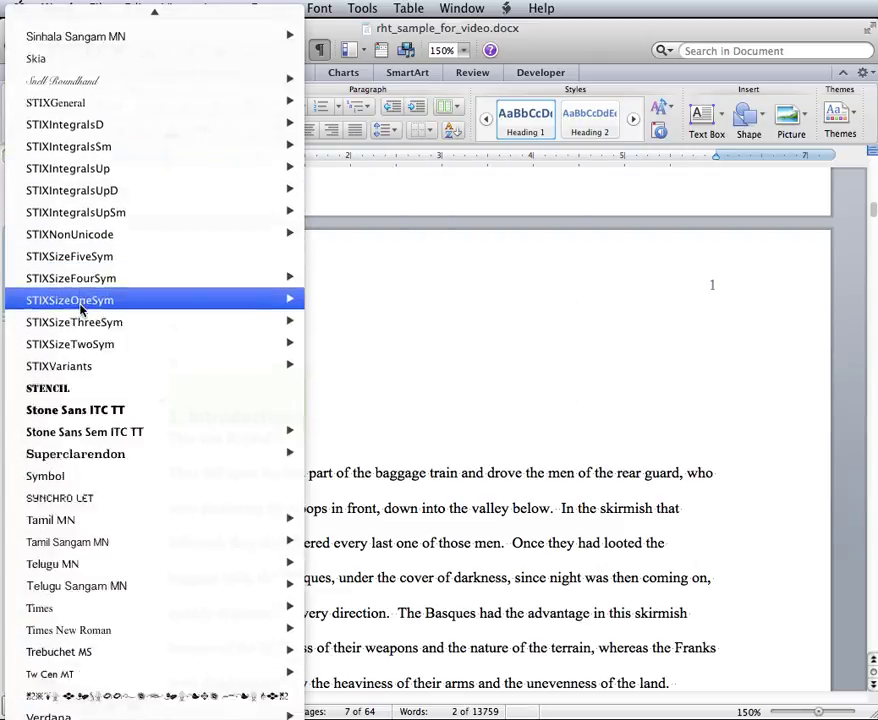
scroll(80, 306, "down", 7)
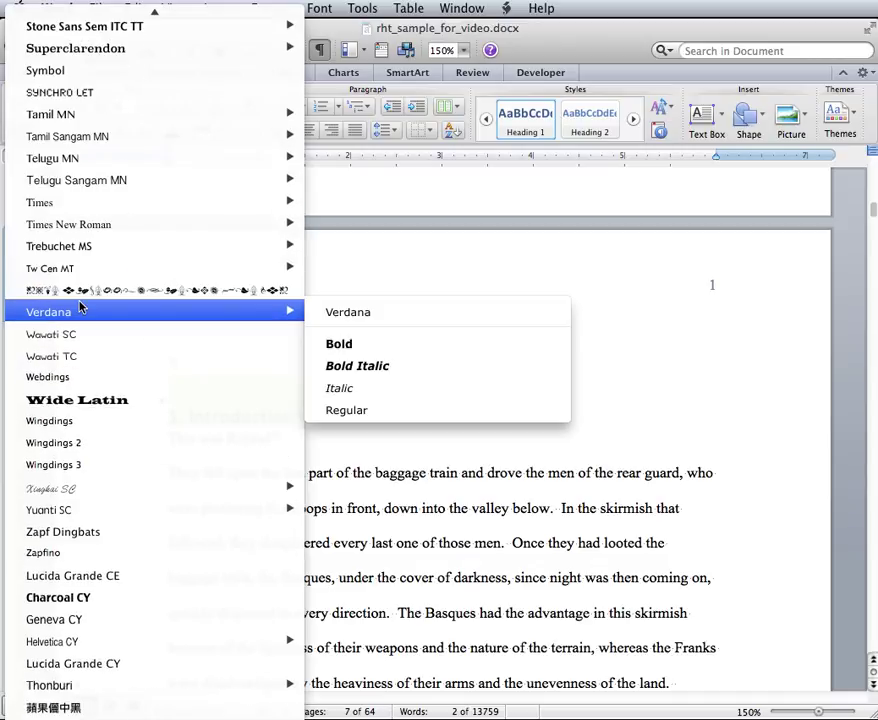
scroll(80, 306, "up", 1)
mouse_move(92, 253)
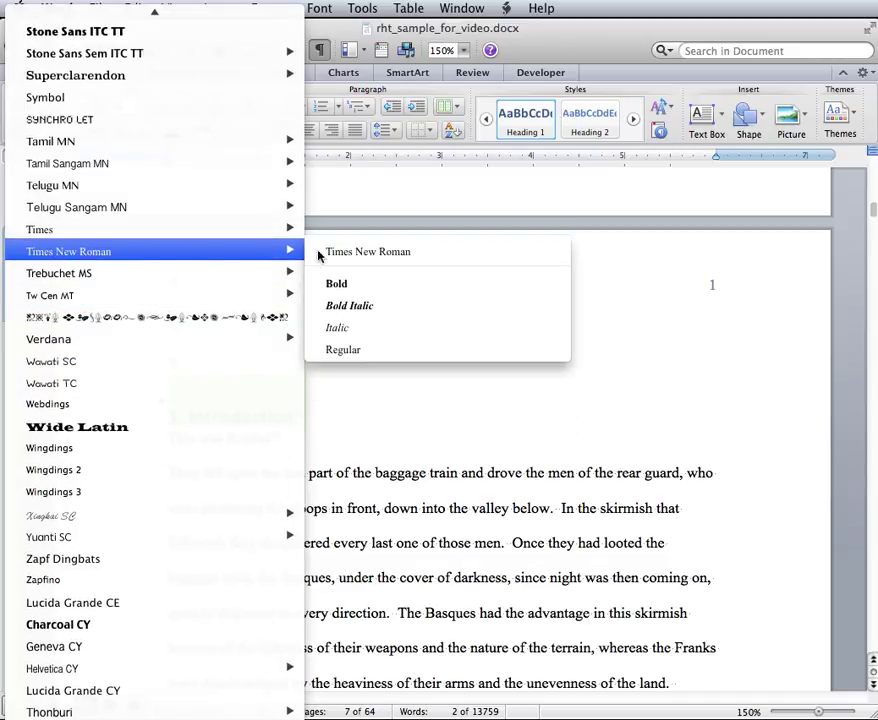
left_click(320, 254)
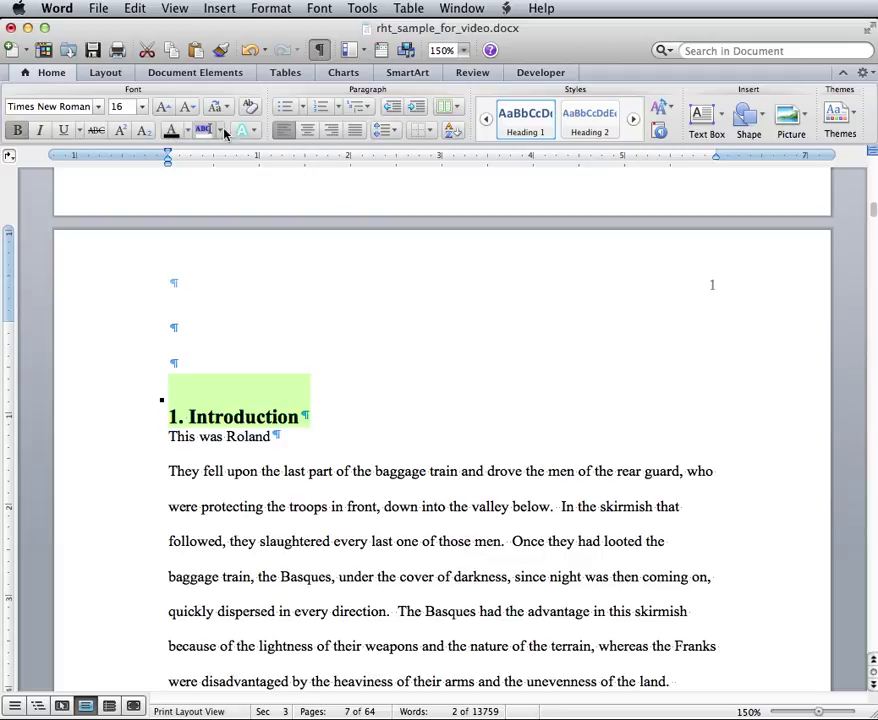
- Centre the heading at 12 pt and update Heading 1 to match it
left_click(309, 132)
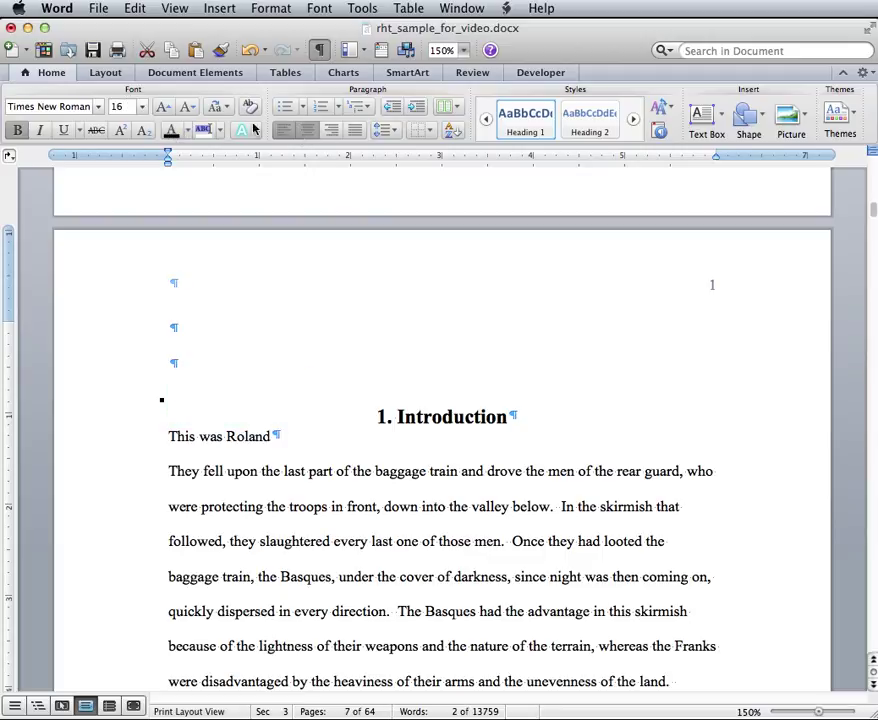
left_click(144, 110)
left_click(132, 183)
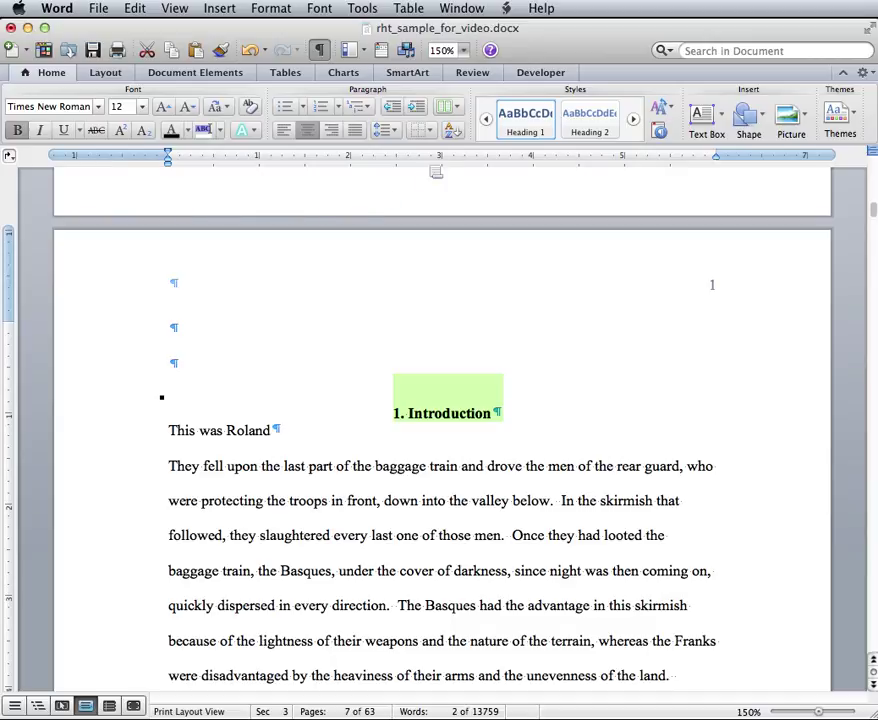
right_click(527, 116)
left_click(549, 123)
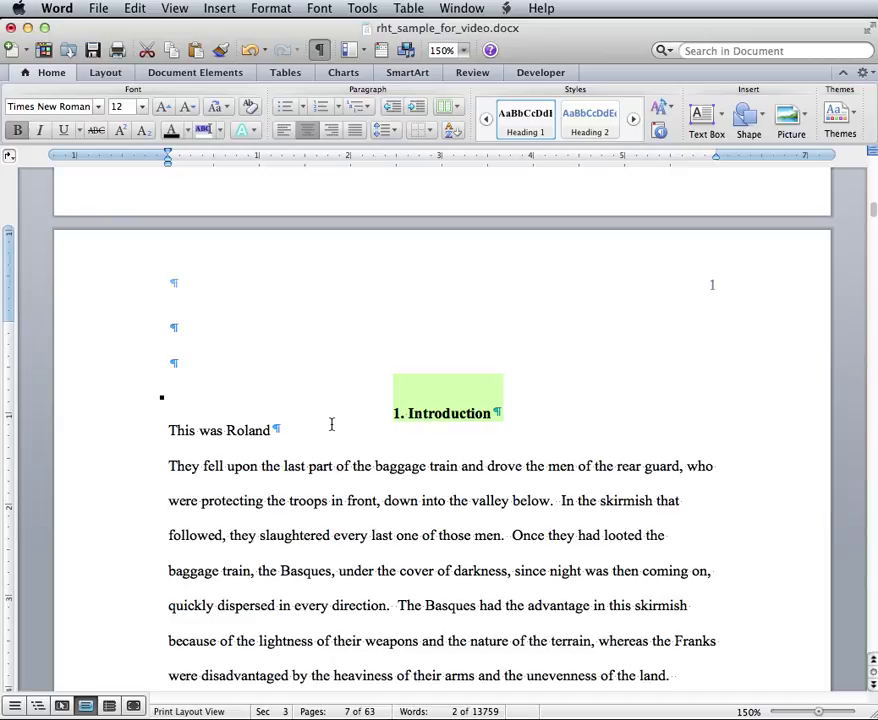
- Apply the Heading 2 style to the 'This was Roland' line
left_click(229, 430)
triple_click(229, 430)
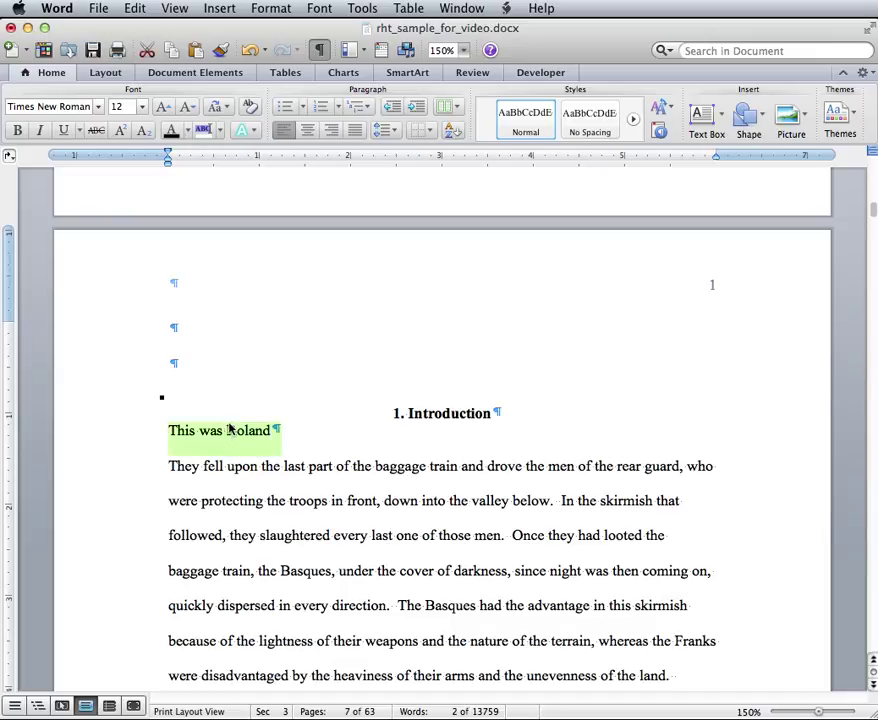
left_click(633, 119)
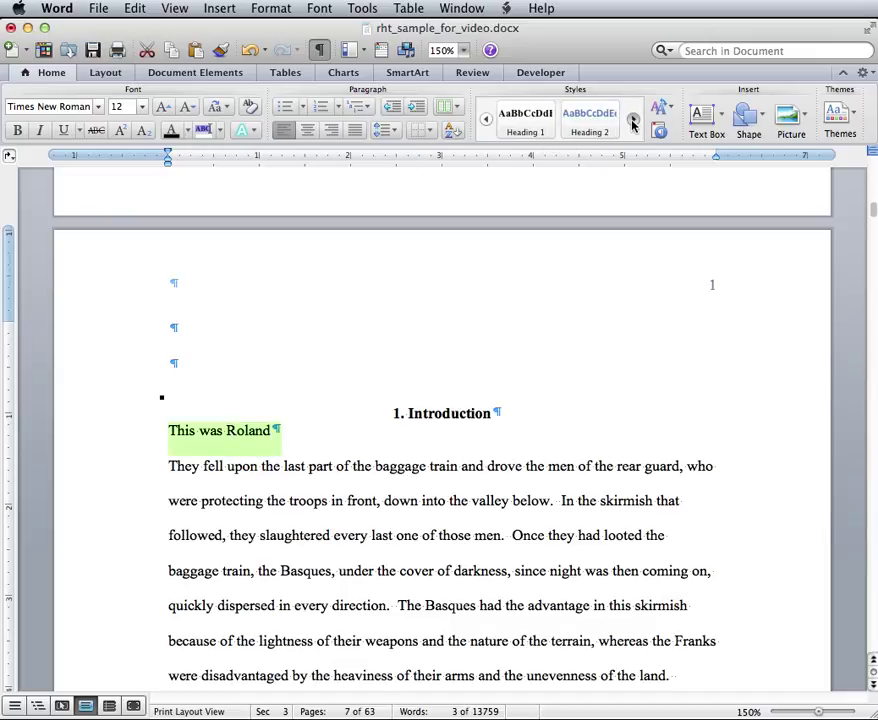
left_click(633, 119)
left_click(486, 119)
left_click(575, 122)
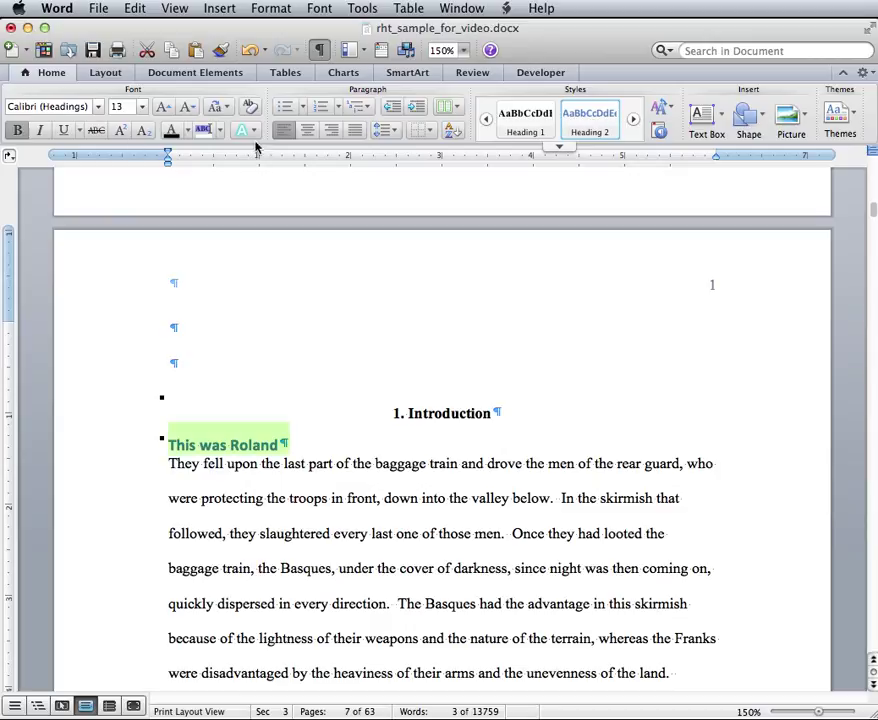
- Make it centred Times New Roman 11 pt and update Heading 2 to match
left_click(99, 107)
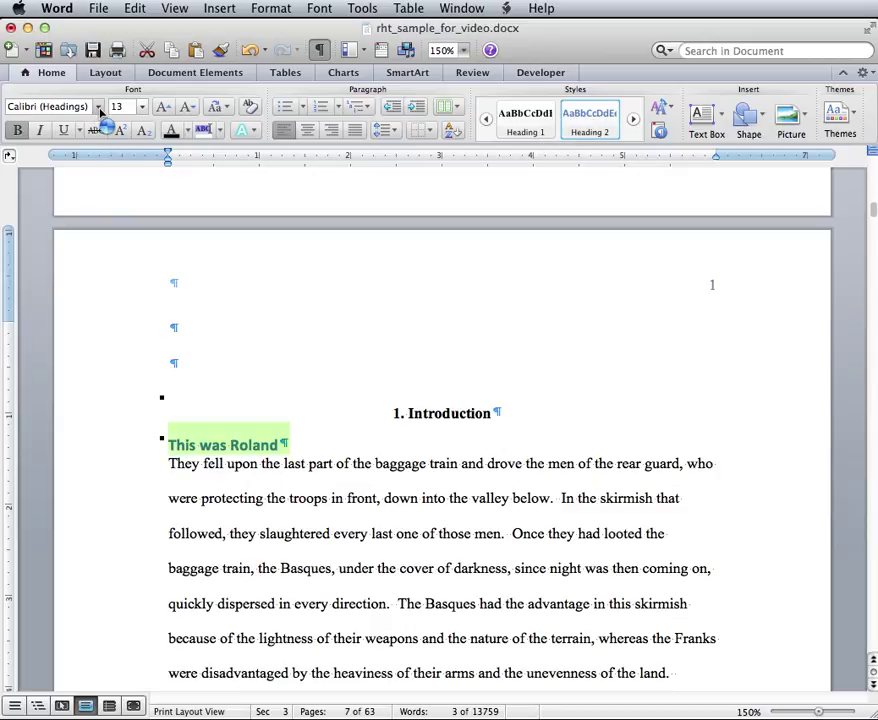
mouse_move(86, 215)
left_click(372, 218)
left_click(143, 108)
left_click(137, 170)
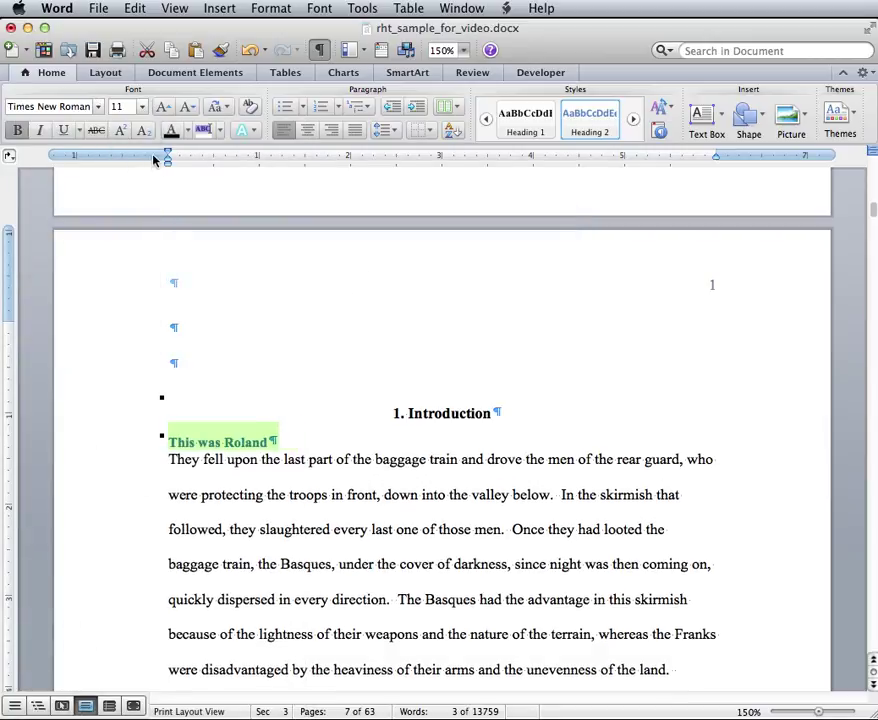
left_click(308, 130)
right_click(598, 124)
left_click(652, 131)
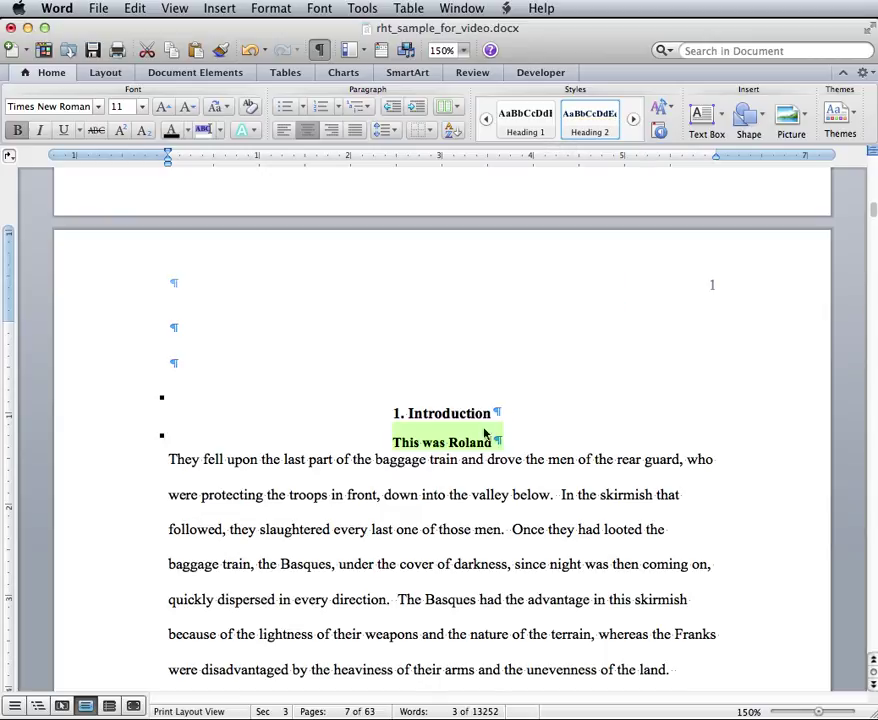
- Raise the After spacing of 'This was Roland' to 12 pt and update Heading 2 to match
left_click(271, 8)
left_click(286, 47)
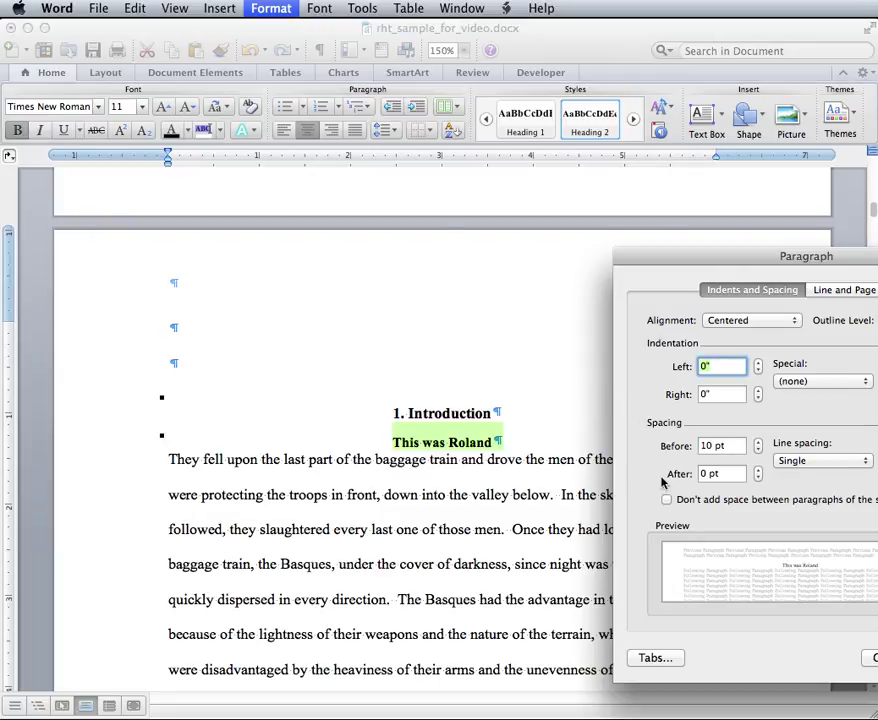
left_click(759, 470)
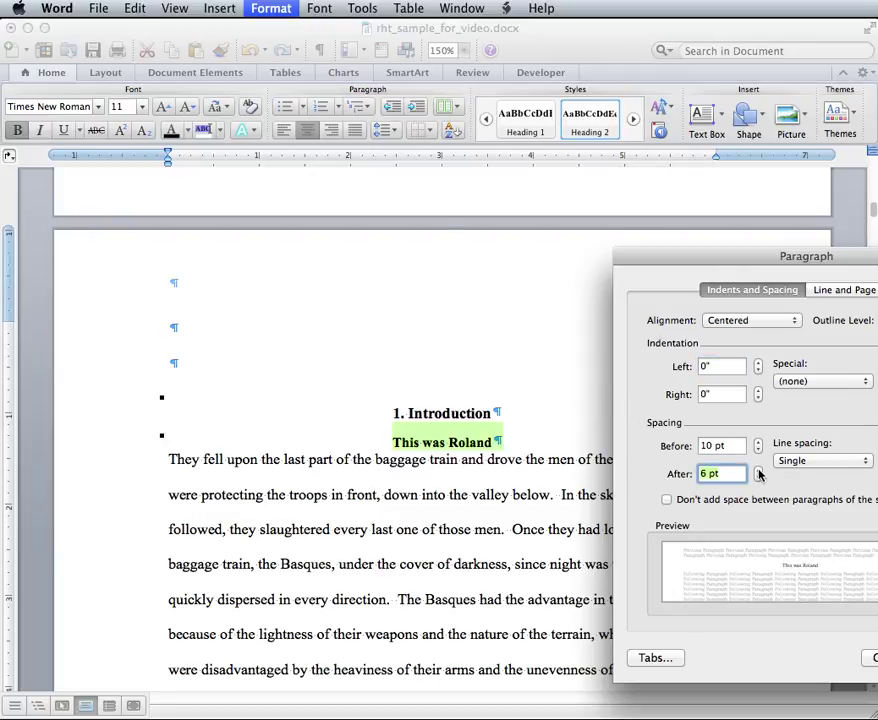
left_click(759, 470)
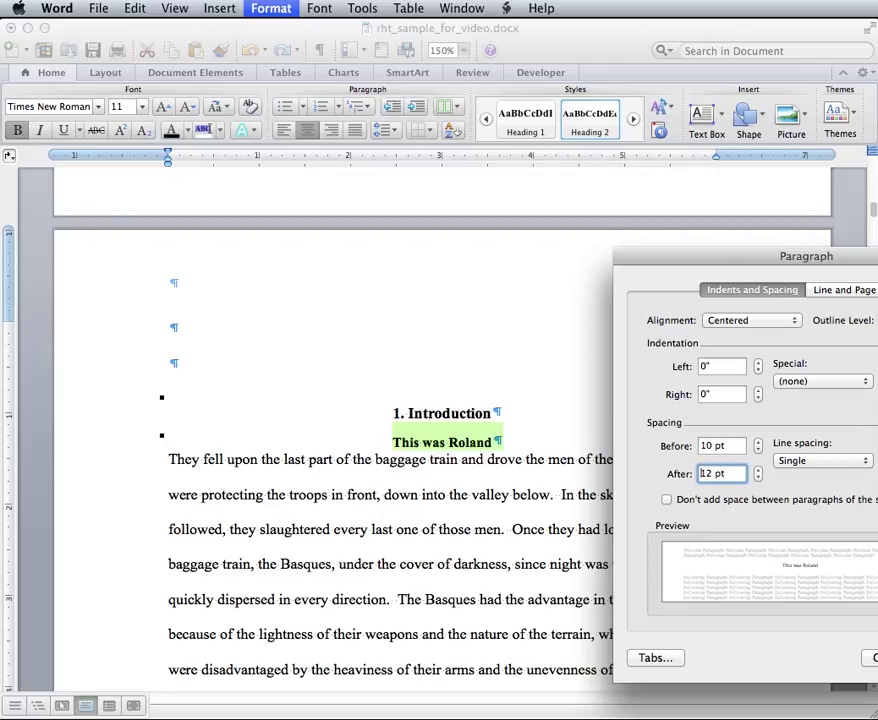
key("Return")
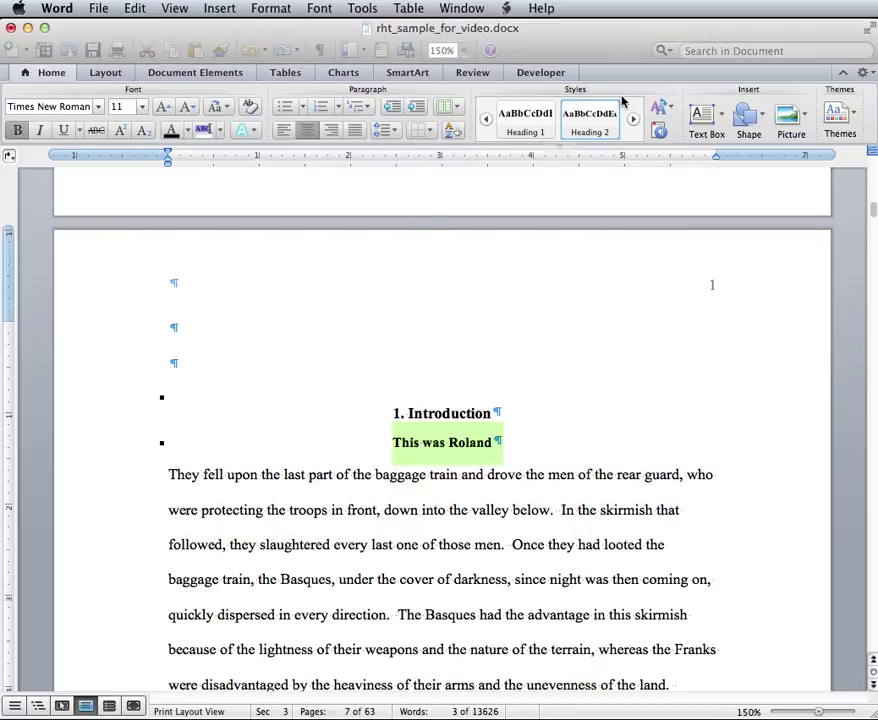
right_click(592, 118)
left_click(633, 122)
- Apply Heading 2 to 'Synopsis of the Song of Roland' and 'The legend's evolutions'
scroll(598, 470, "down", 5)
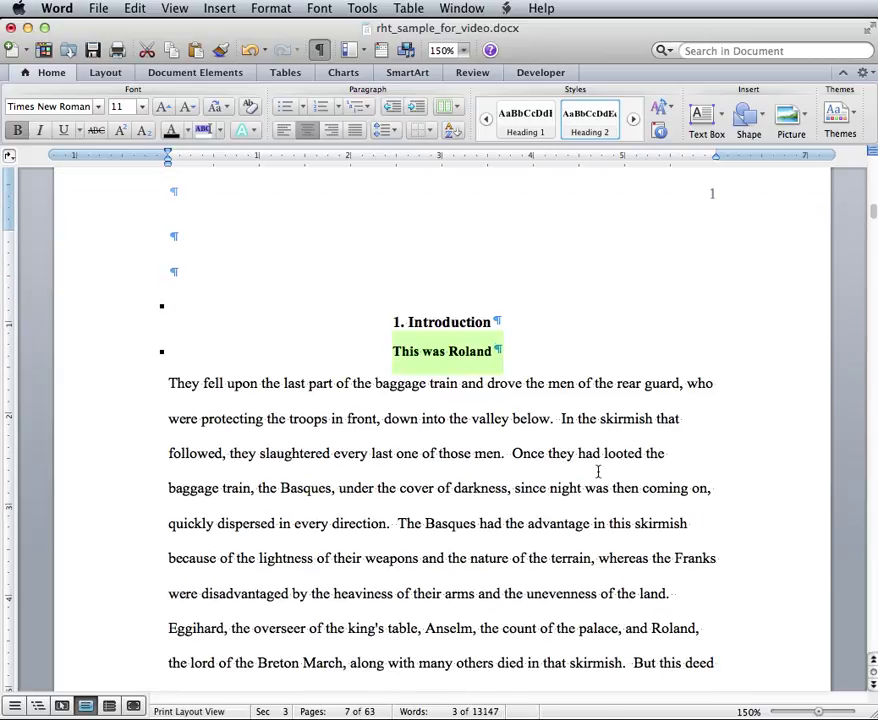
scroll(598, 470, "down", 20)
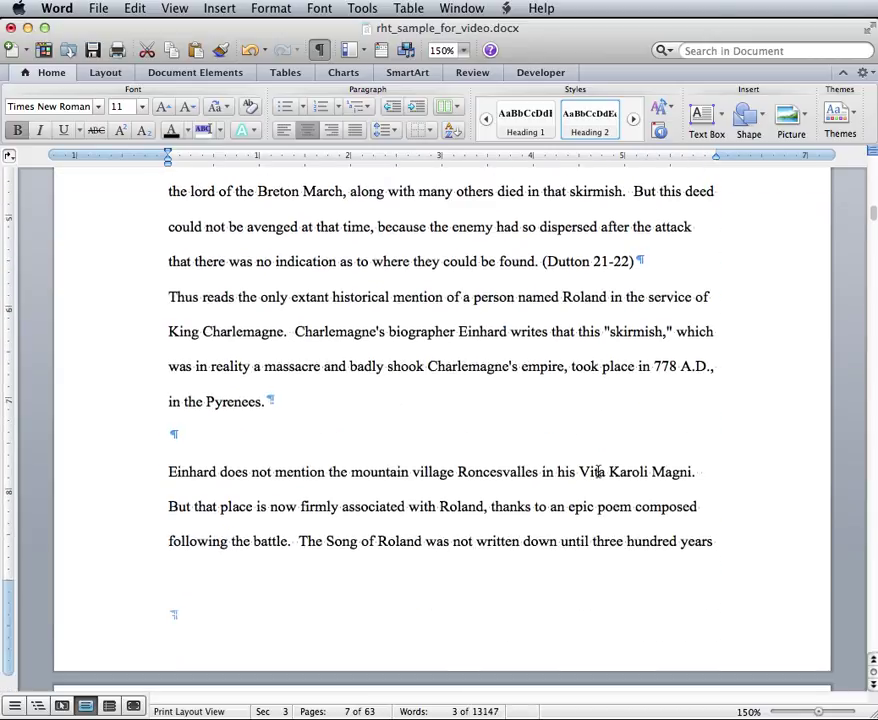
scroll(598, 470, "down", 20)
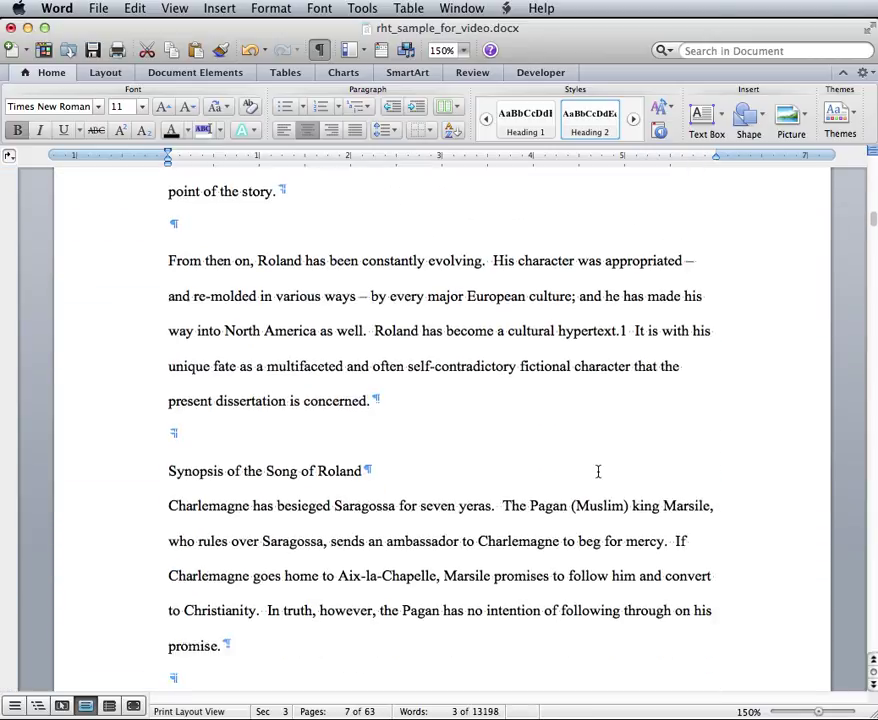
left_click(306, 470)
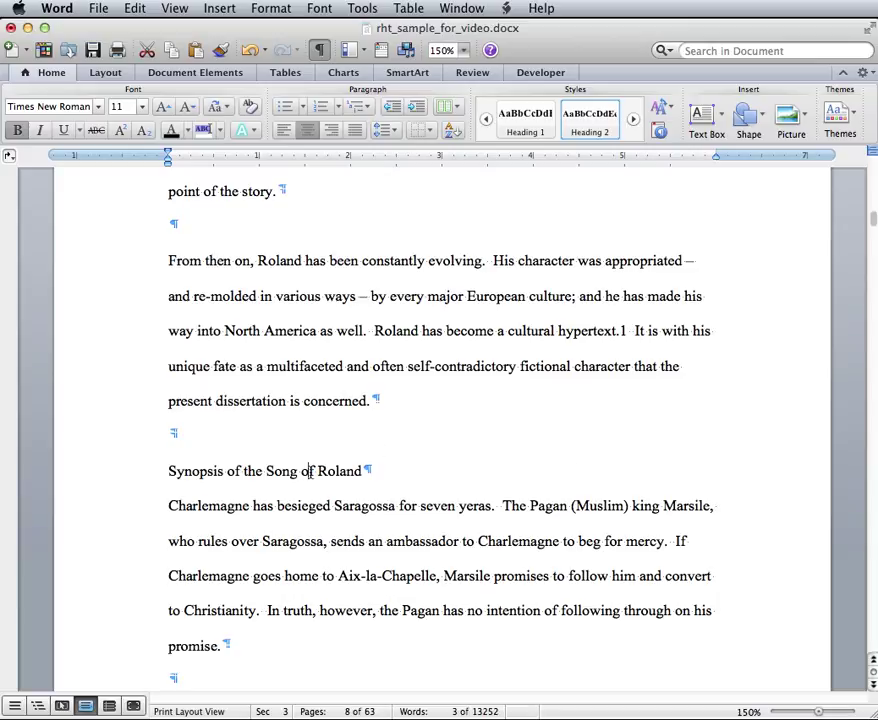
left_click(634, 119)
left_click(592, 120)
scroll(634, 500, "down", 20)
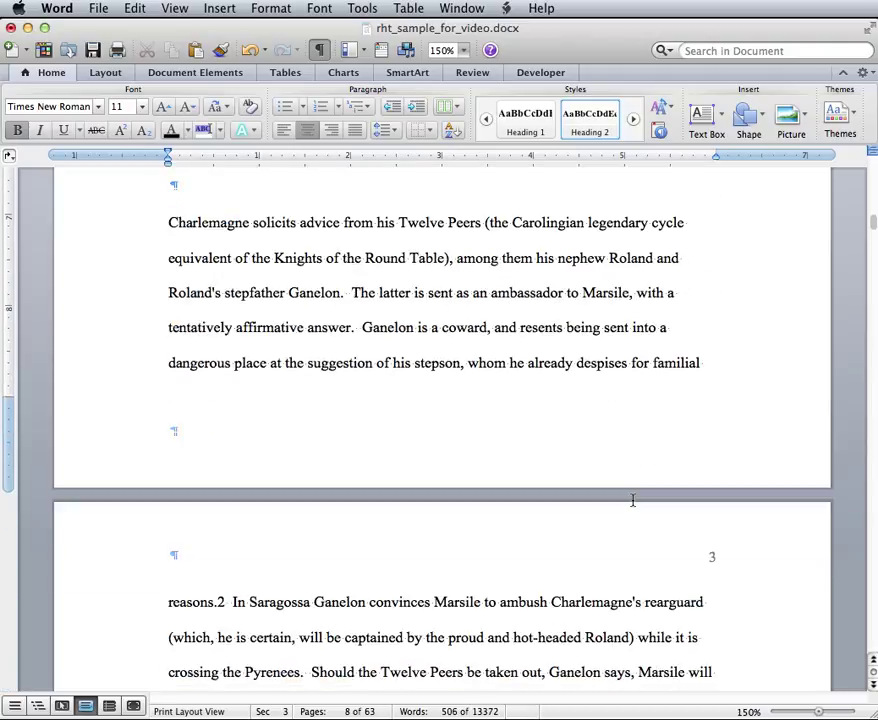
scroll(632, 500, "down", 20)
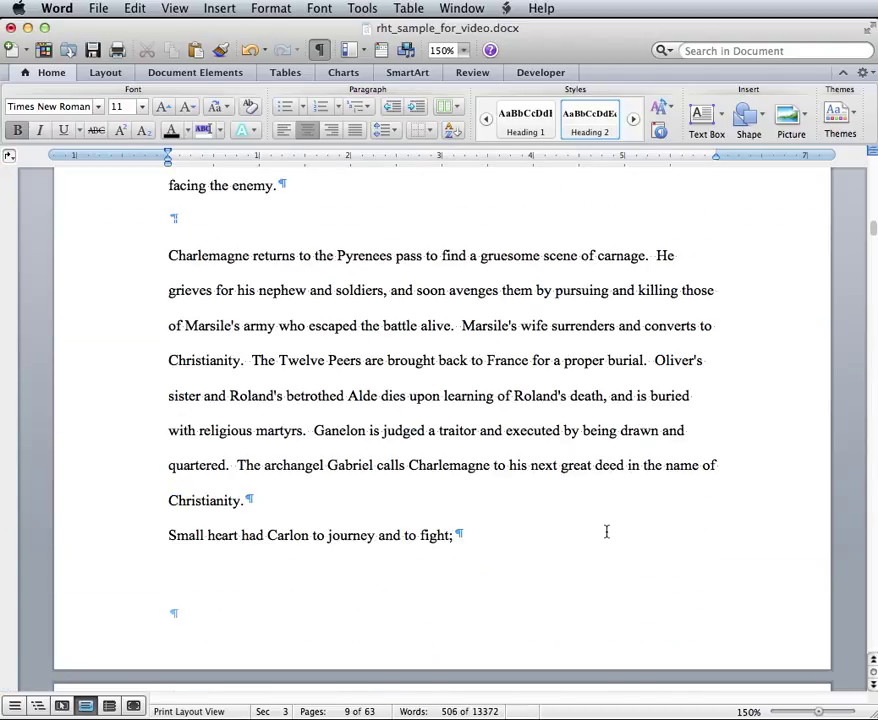
scroll(601, 544, "down", 6)
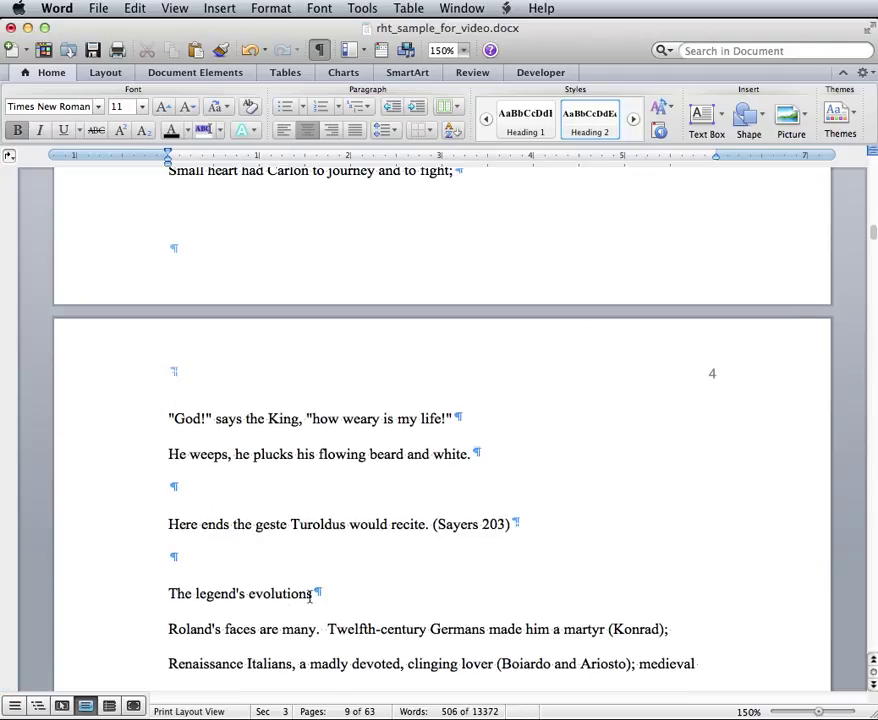
left_click(592, 122)
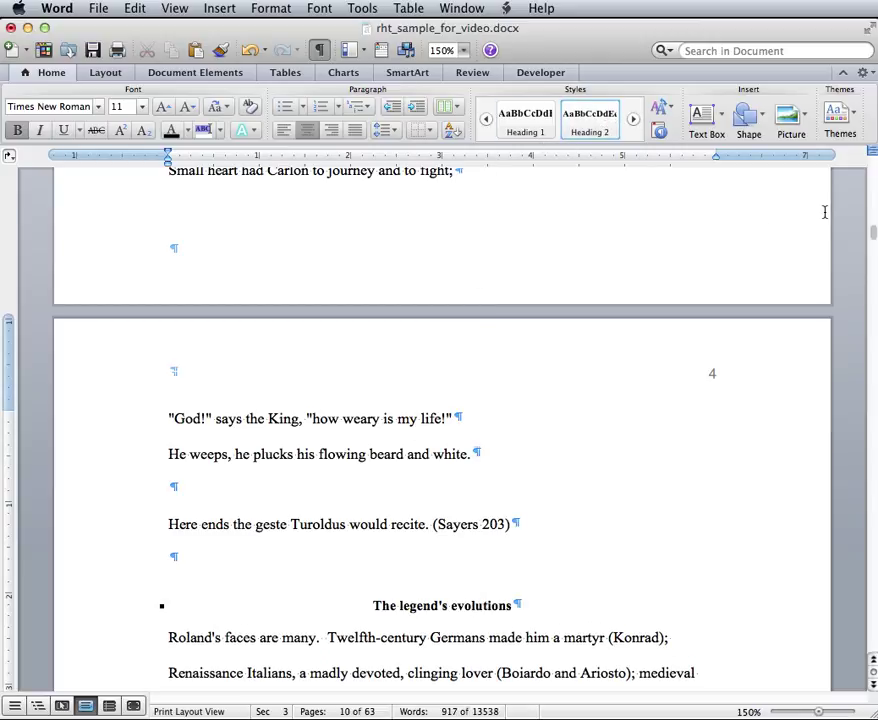
- Insert a page break before '2. Methodology' so chapter 2 starts on a new page
left_click_drag(873, 236, 873, 424)
scroll(739, 357, "up", 10)
scroll(745, 345, "up", 15)
scroll(441, 430, "up", 5)
scroll(740, 345, "up", 1)
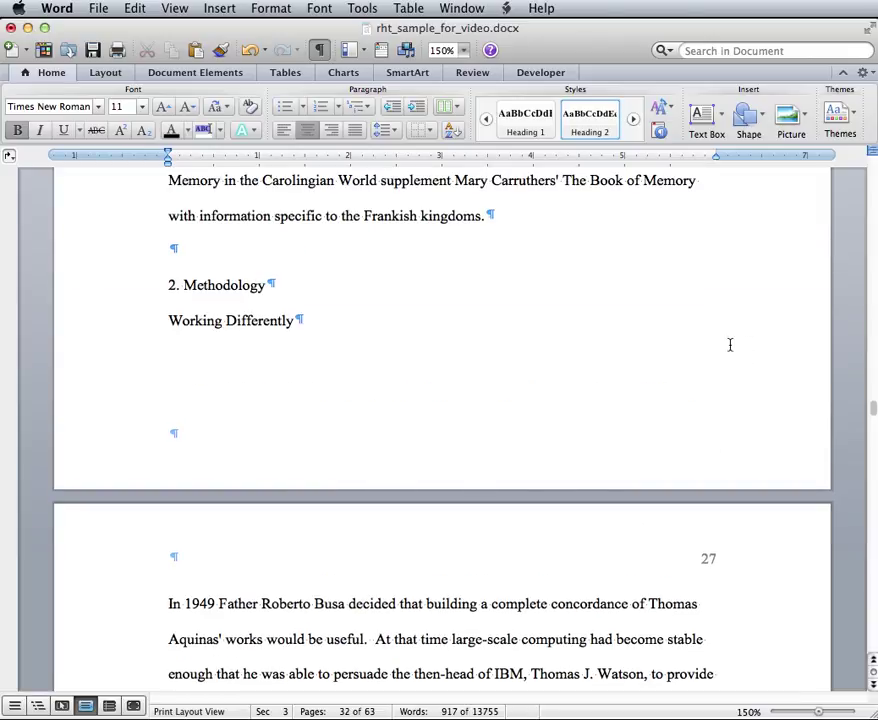
left_click(241, 285)
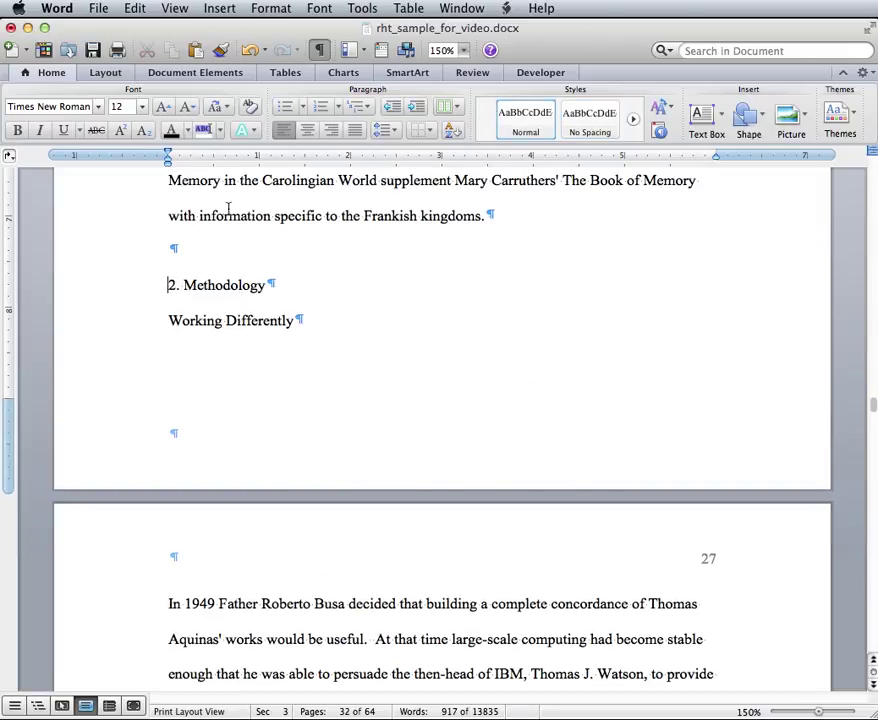
left_click(266, 8)
mouse_move(220, 10)
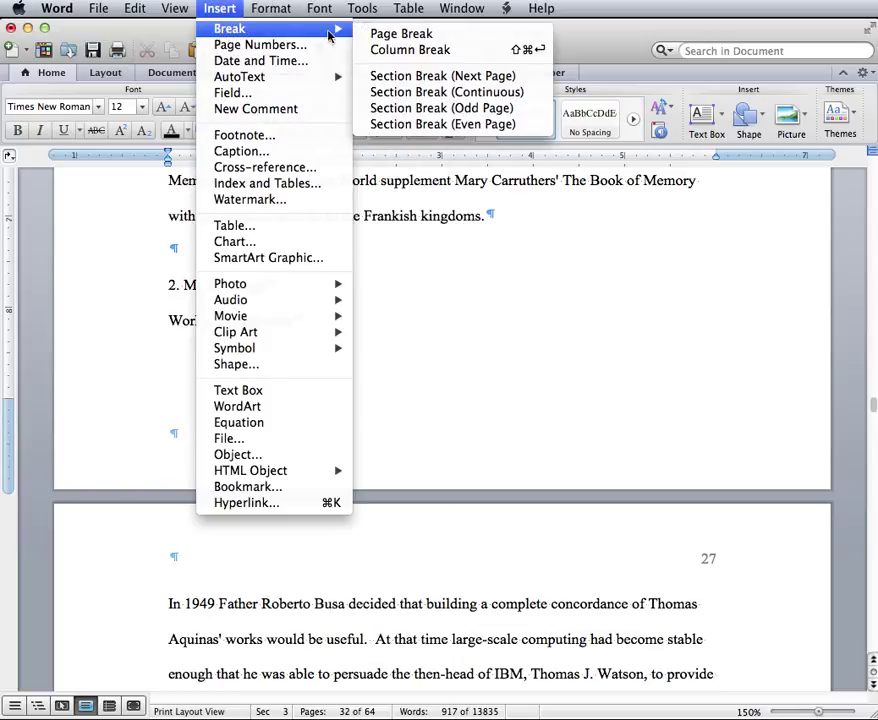
left_click(388, 33)
scroll(486, 481, "down", 3)
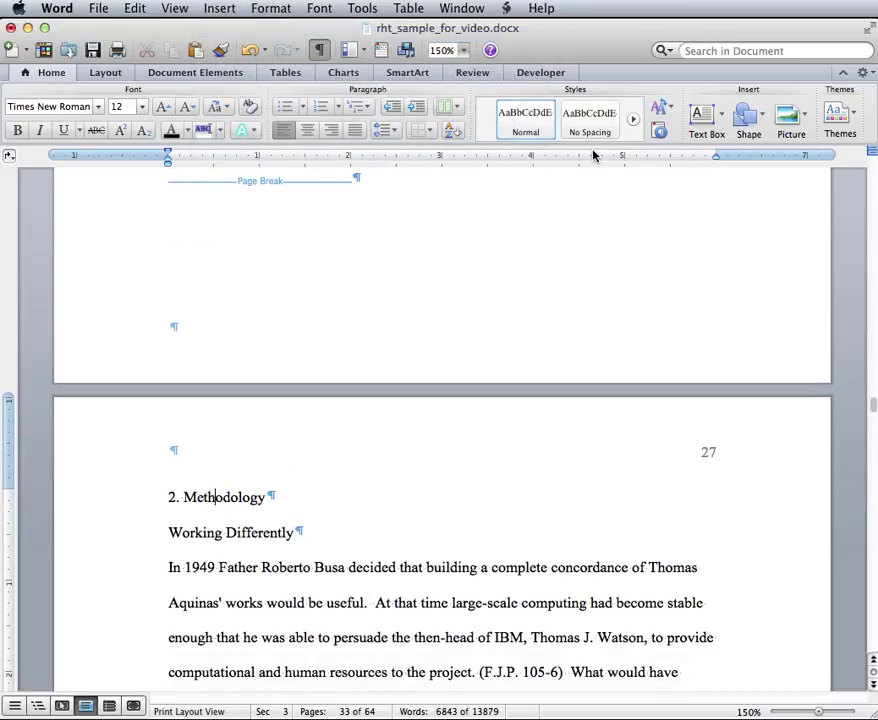
- Make '2. Methodology' Heading 1 and 'Working Differently' Heading 2
left_click(632, 119)
left_click(520, 120)
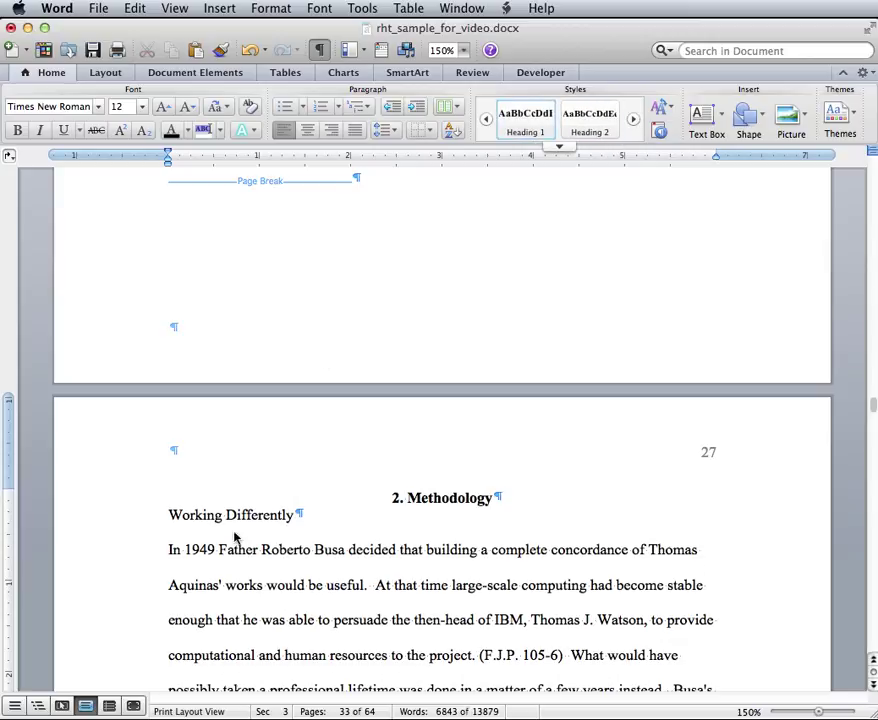
left_click(602, 120)
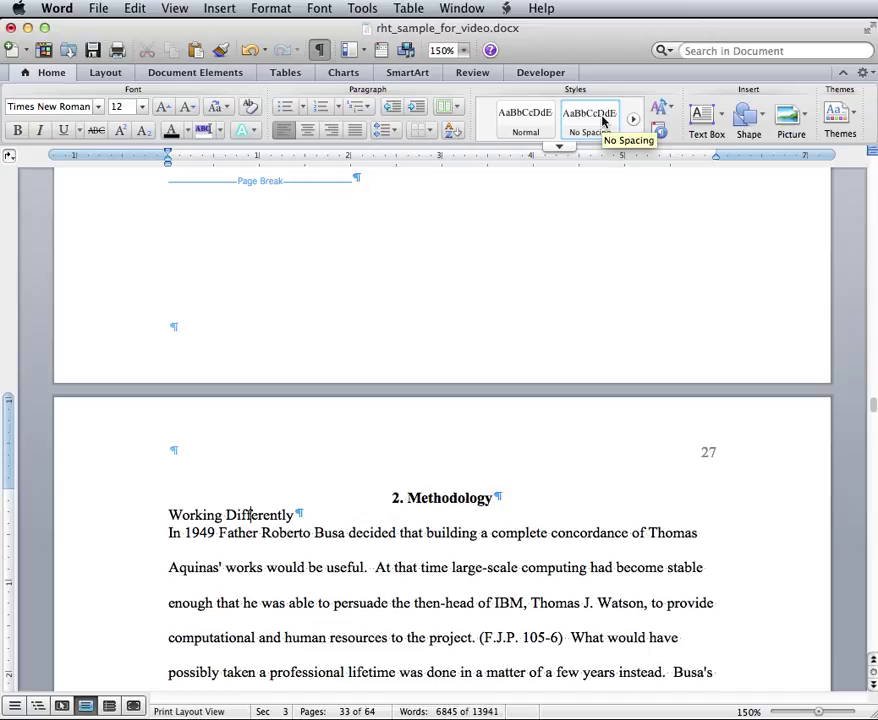
scroll(603, 120, "down", 1)
left_click(600, 120)
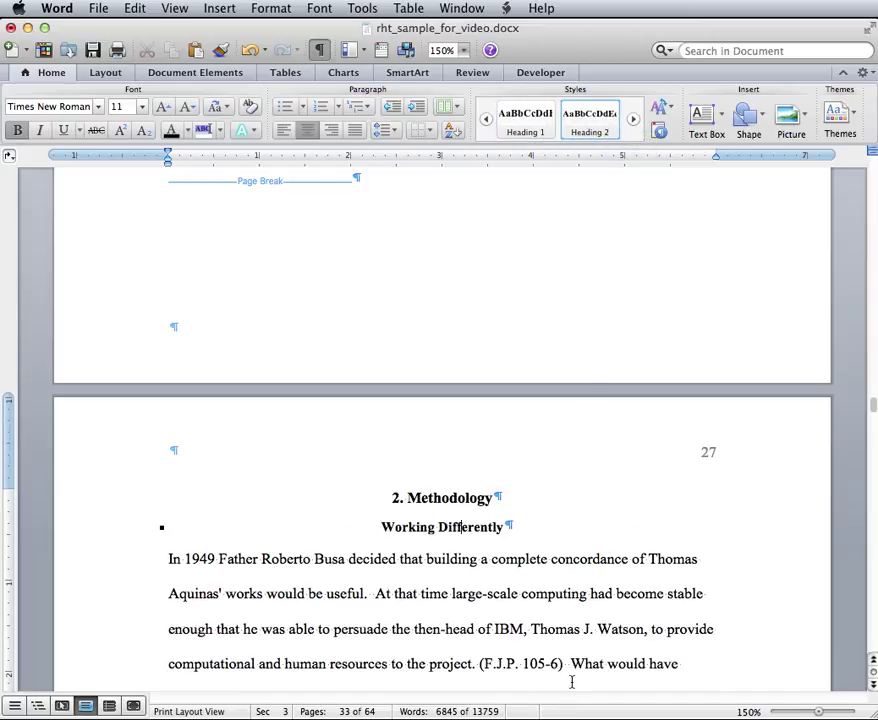
- Apply Heading 2 to the 'Tools2' line at the top of page 29
scroll(574, 641, "down", 10)
scroll(574, 640, "down", 12)
scroll(574, 641, "down", 12)
scroll(574, 640, "down", 7)
left_click(191, 541)
left_click(632, 120)
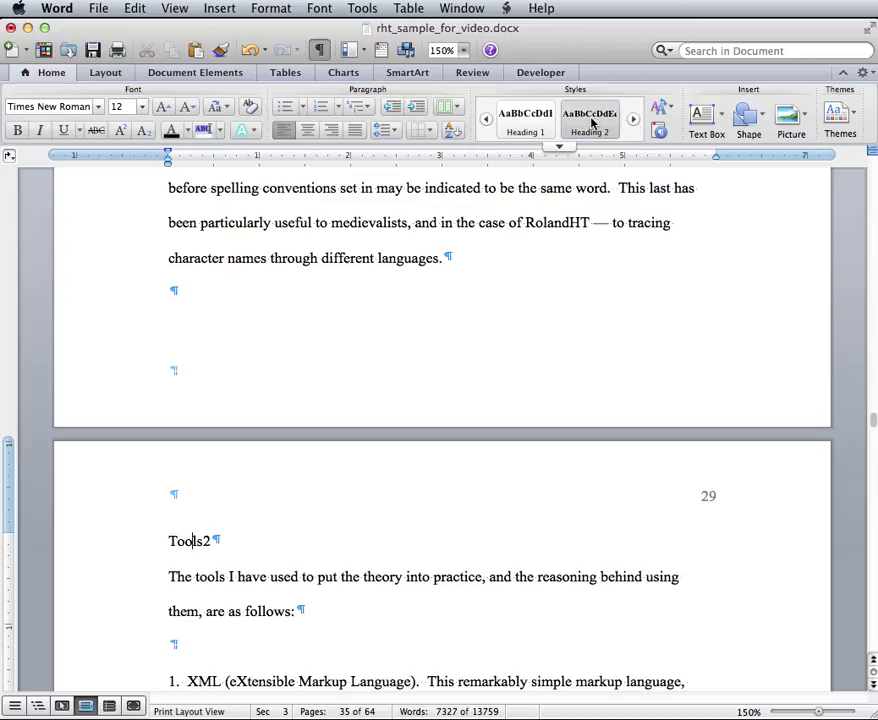
left_click(592, 121)
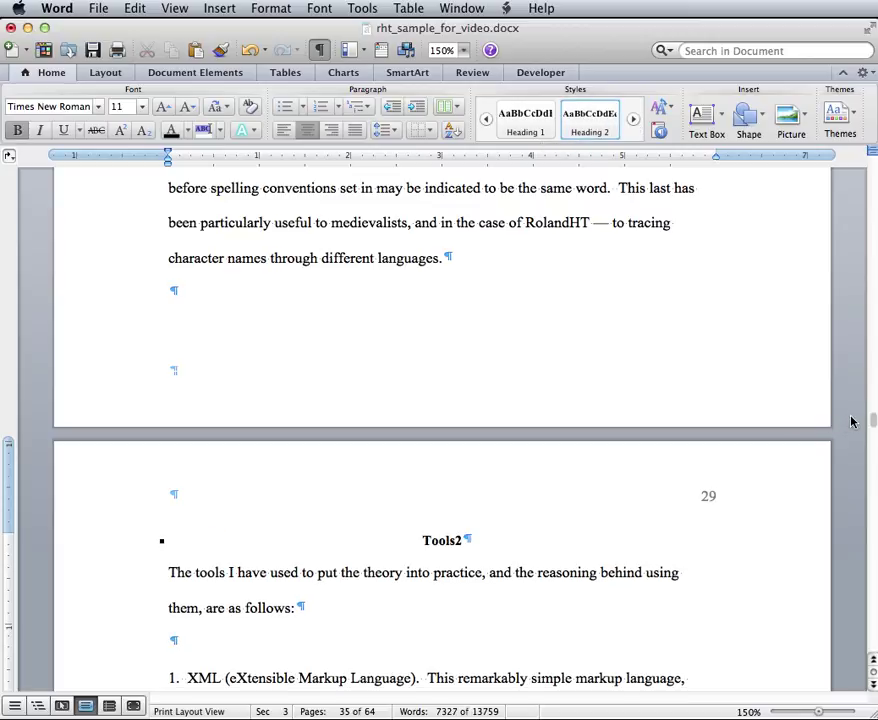
- Delete the 'TABLE OF CONTENTS PLACEHOLDER' line from the contents page
left_click_drag(873, 418, 870, 207)
scroll(616, 352, "up", 5)
scroll(607, 355, "up", 1)
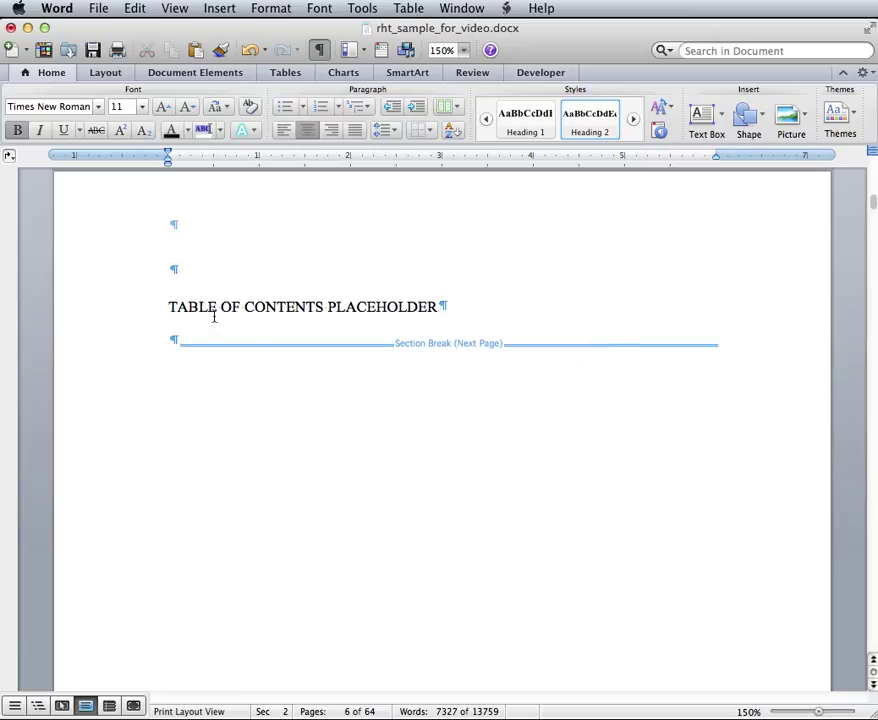
left_click_drag(209, 312, 408, 307)
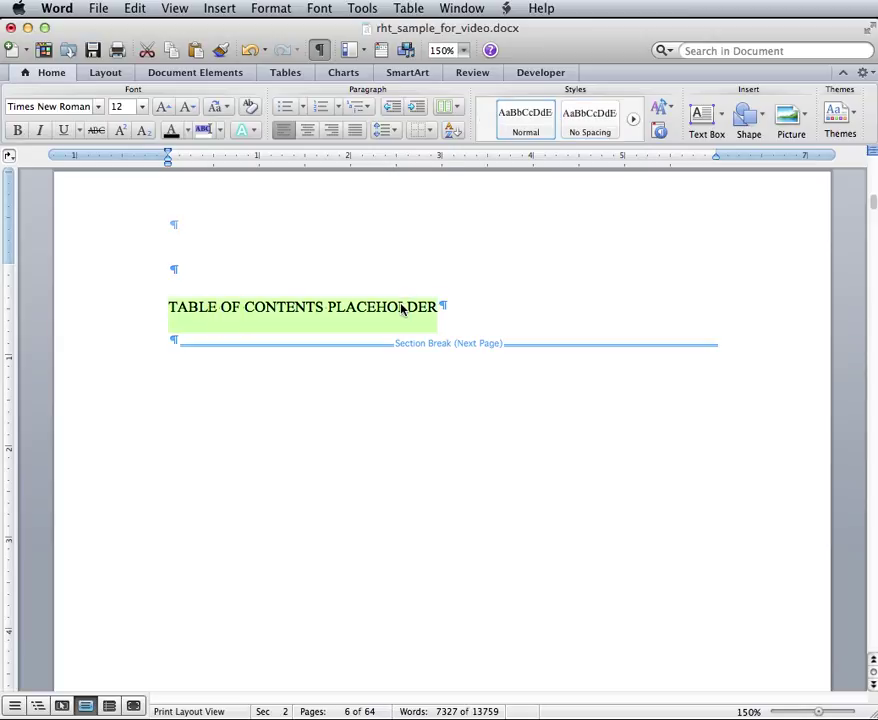
key("BackSpace")
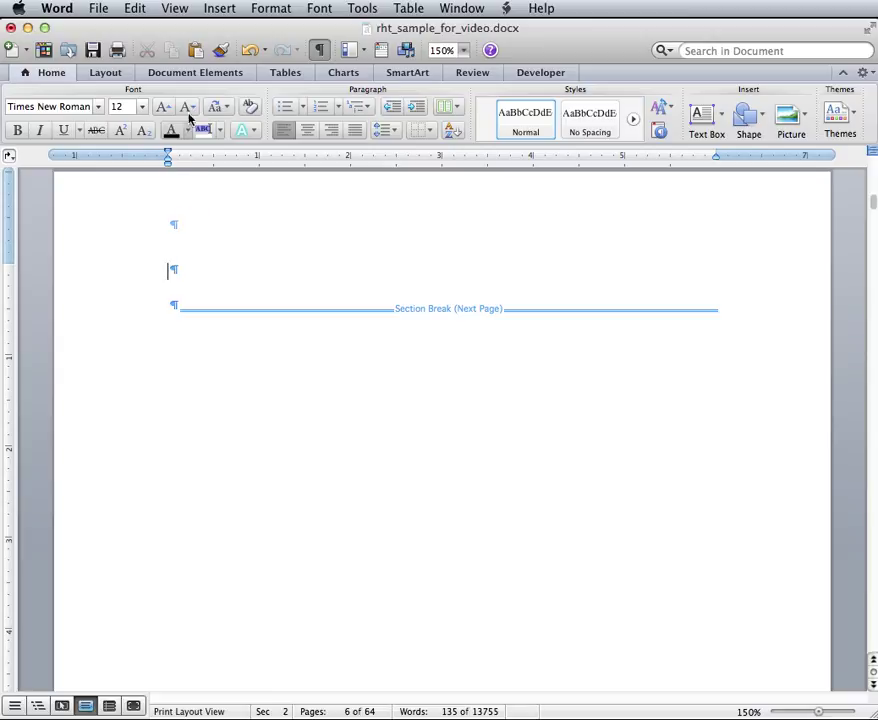
- Insert the Classic automatic table of contents from the Document Elements gallery
left_click(207, 77)
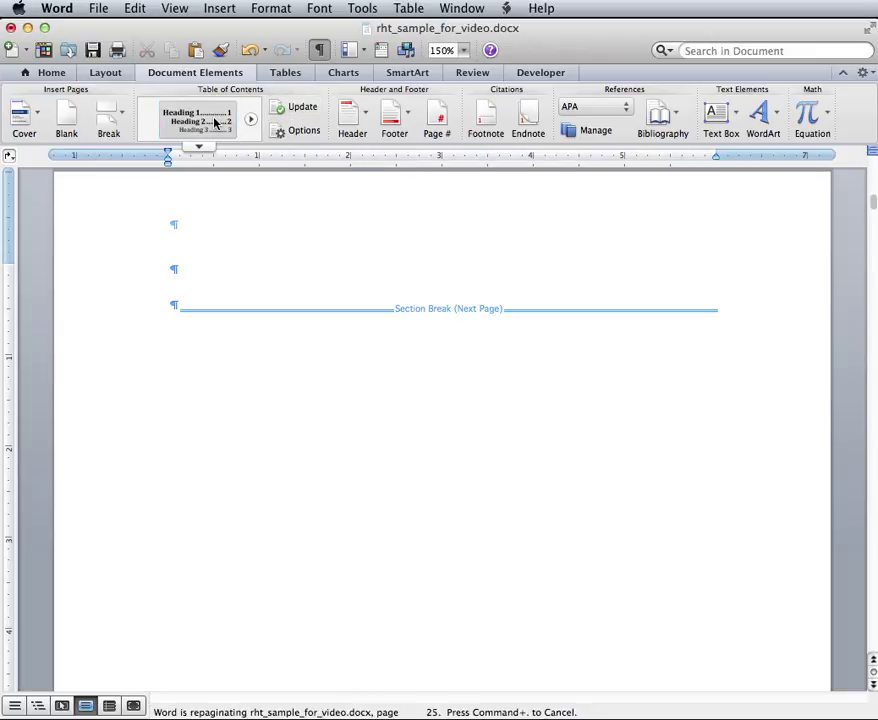
left_click(214, 121)
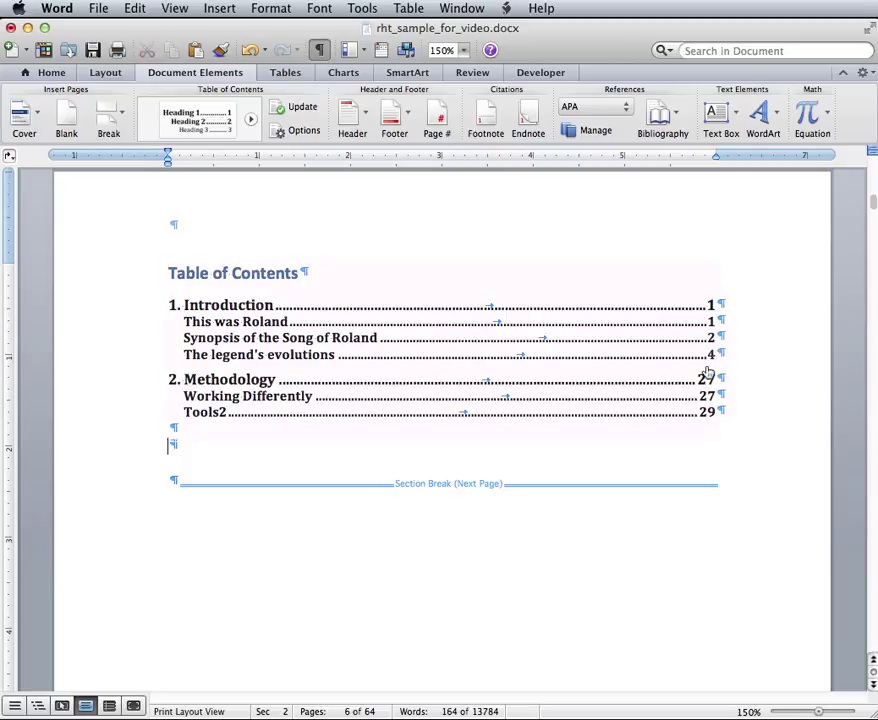
- Click into the generated table of contents and select its 'Table of Contents' heading line
left_click(257, 272)
triple_click(223, 276)
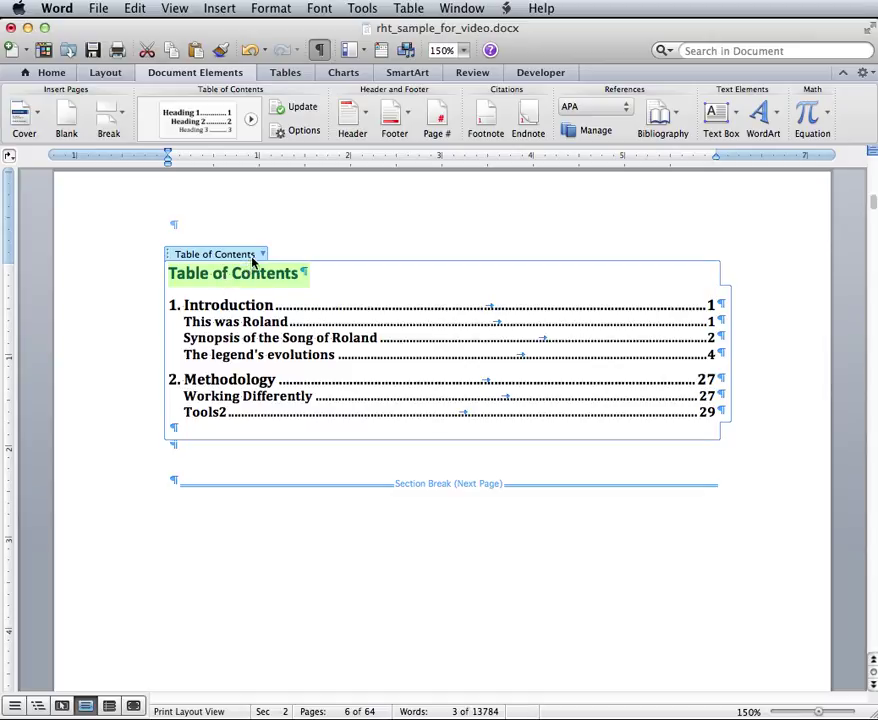
- Choose Update Table from the table of contents options, then cancel the Update Table of Contents dialog
left_click(263, 256)
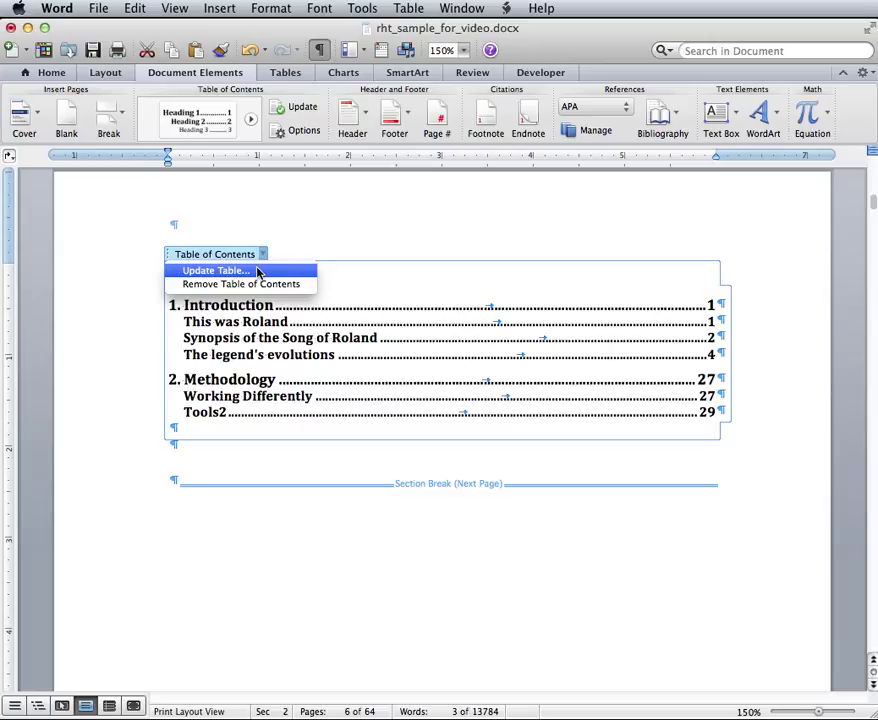
left_click(257, 271)
left_click_drag(710, 357, 346, 354)
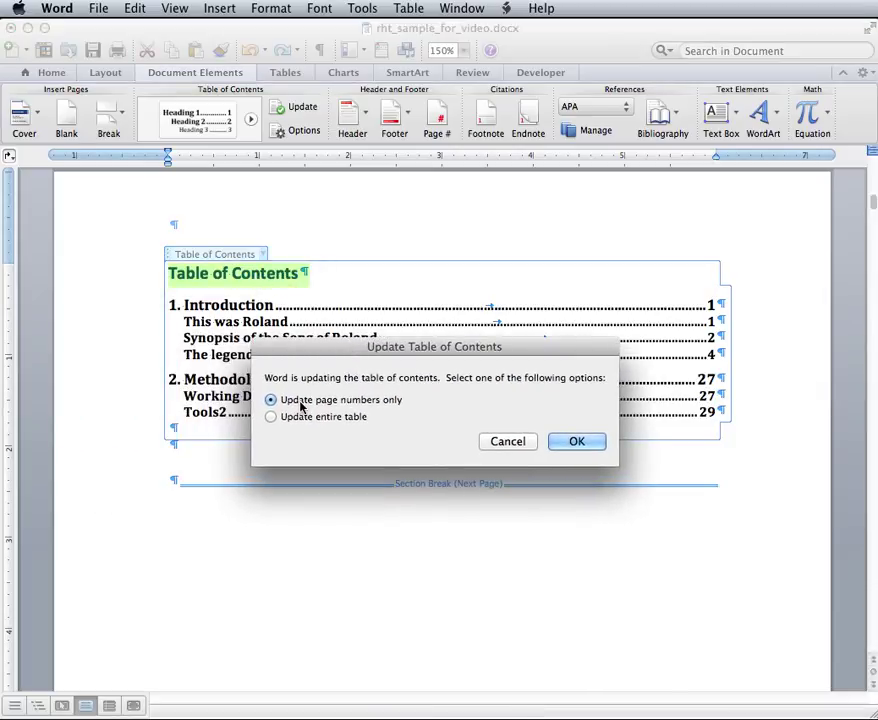
left_click(508, 442)
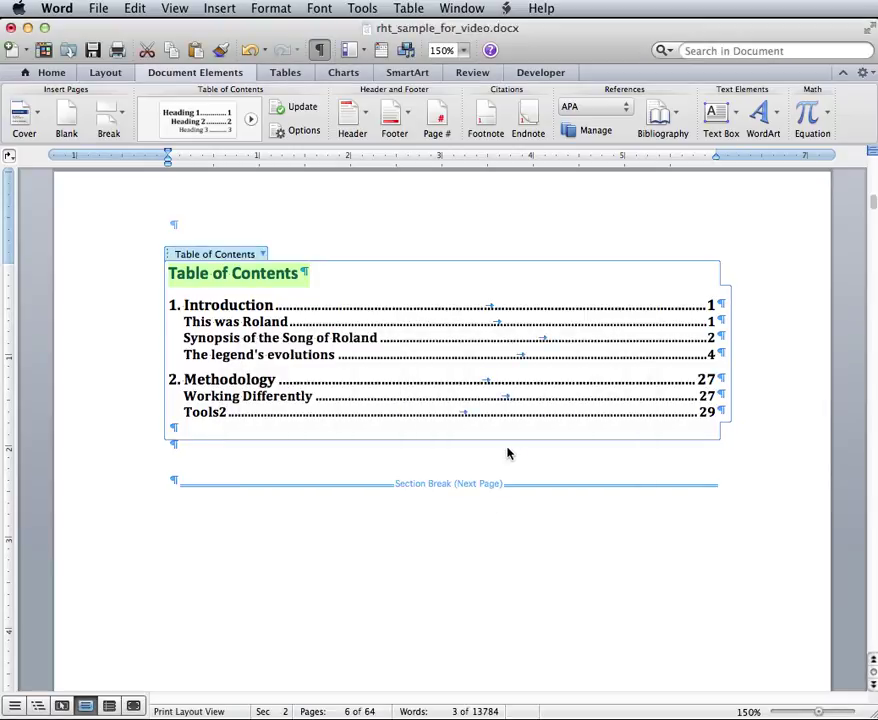